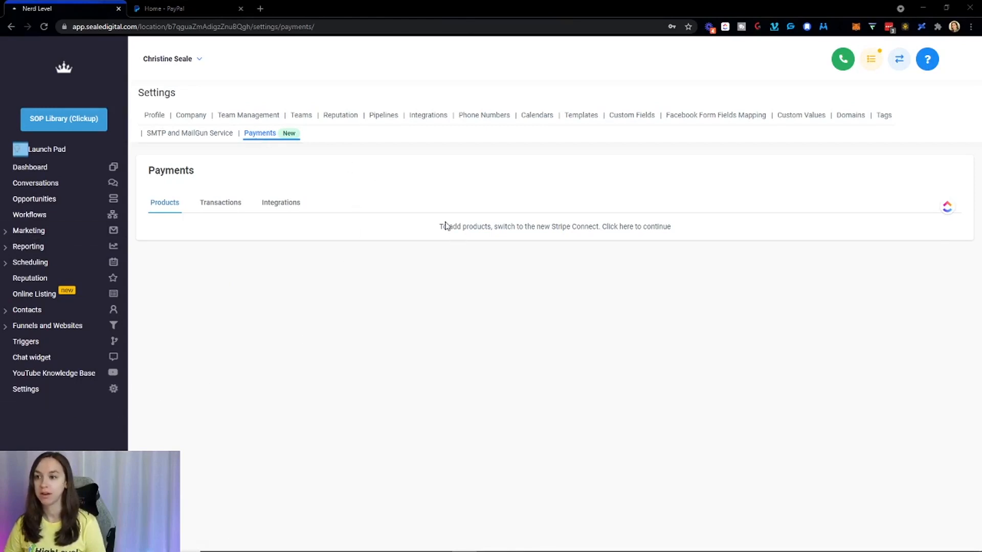
Connect the Stripe account from Payments Integrations so live and test modes show as enabled.
left_click_drag(440, 229, 603, 230)
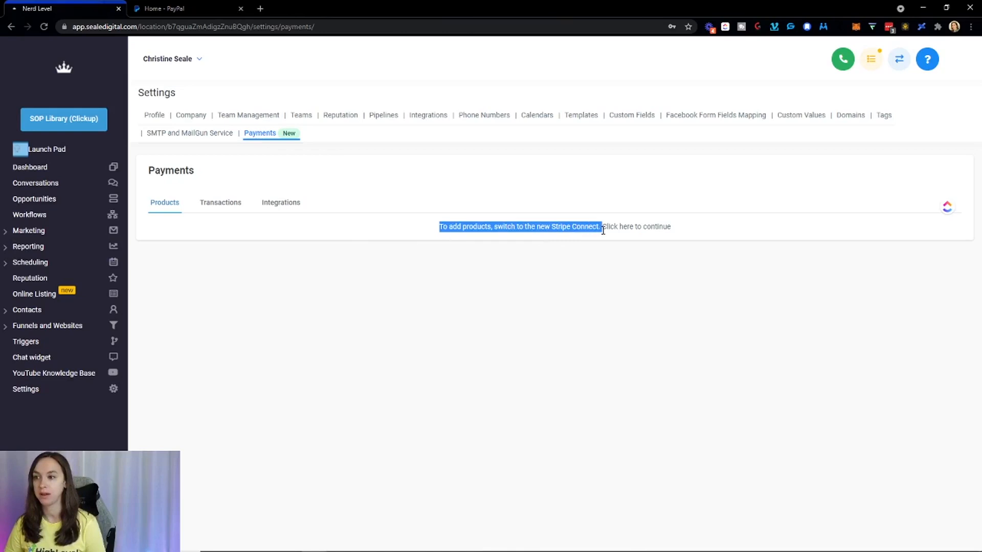
left_click(563, 225)
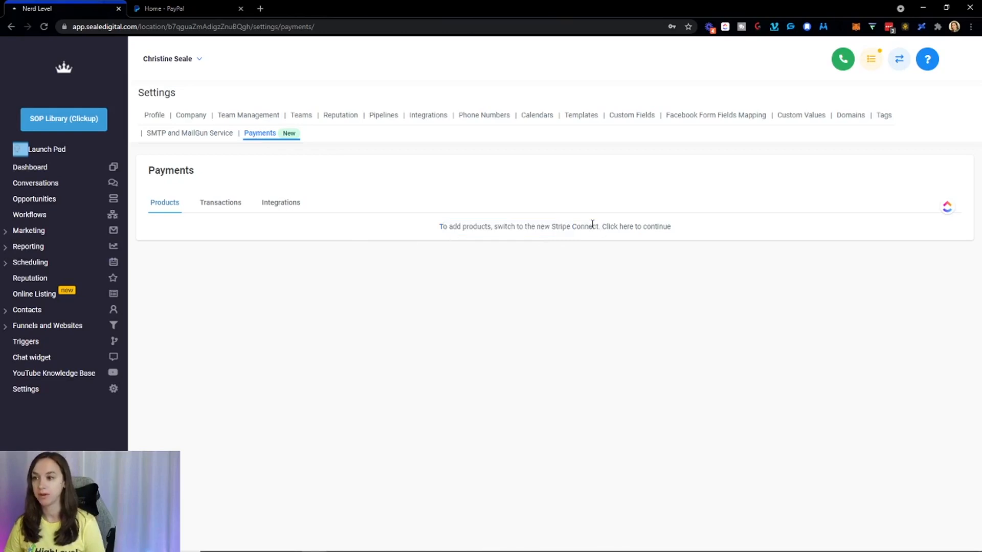
left_click(627, 226)
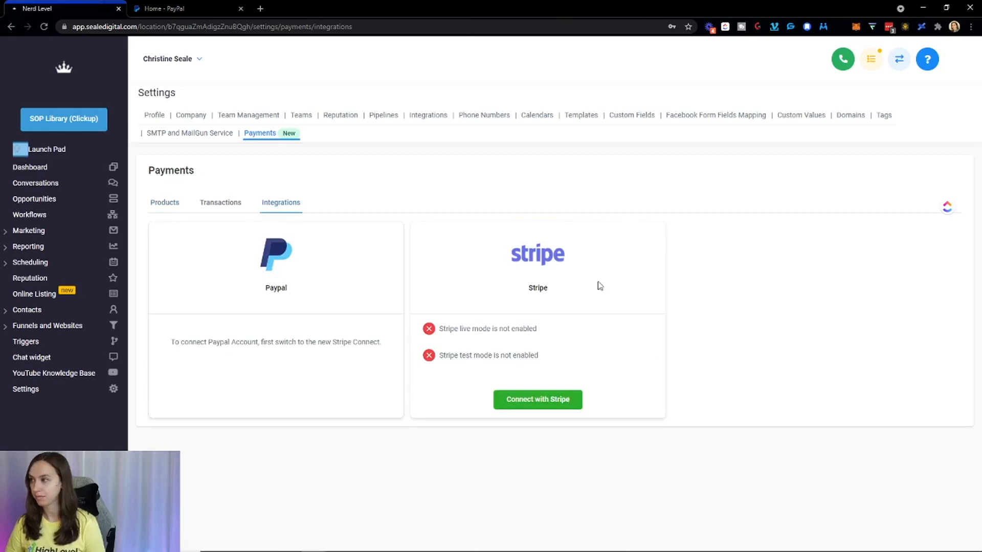
left_click(531, 399)
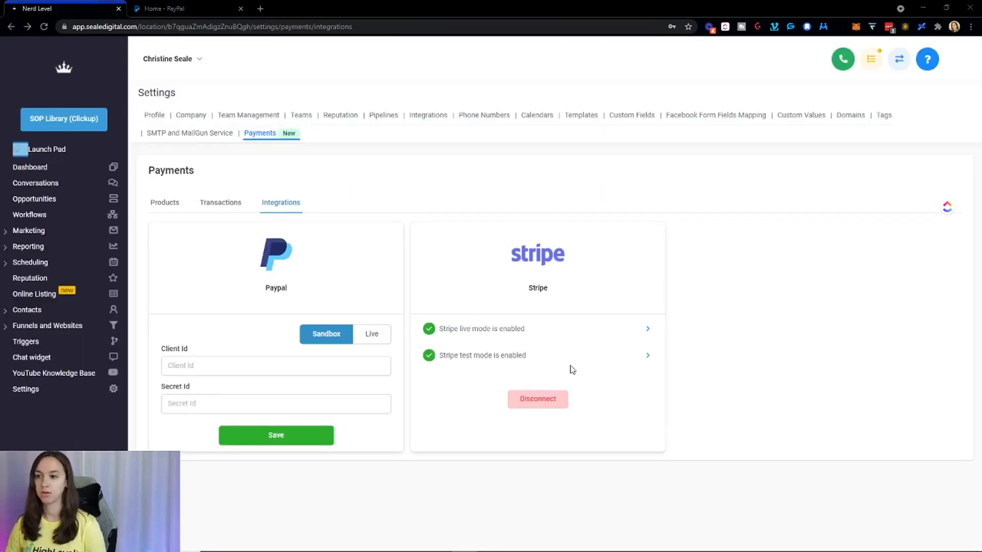
left_click_drag(440, 326, 524, 327)
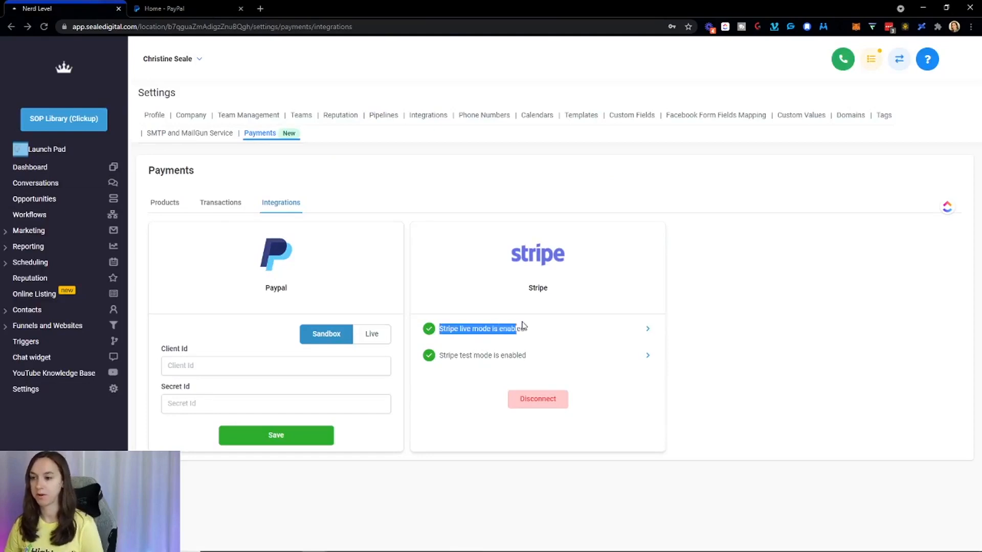
left_click(538, 326)
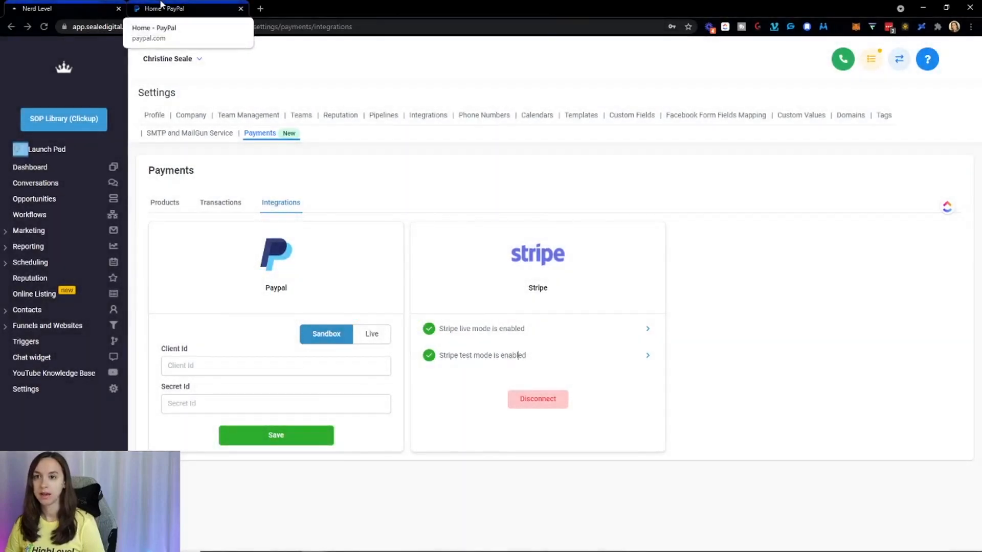
Switch to the PayPal Developer dashboard tab.
left_click(160, 6)
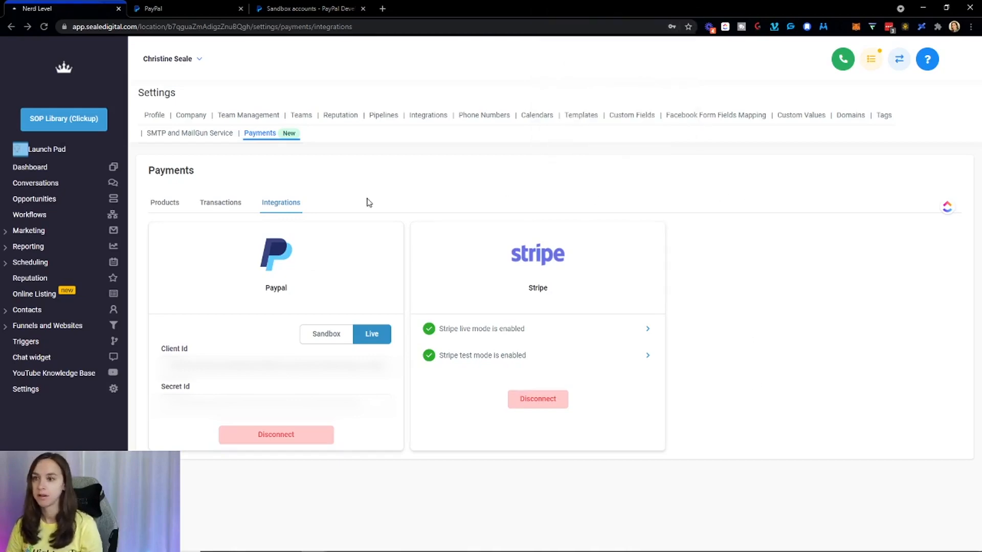
Start a new product named 'Test product' with the description 'd'.
left_click(209, 211)
left_click(164, 204)
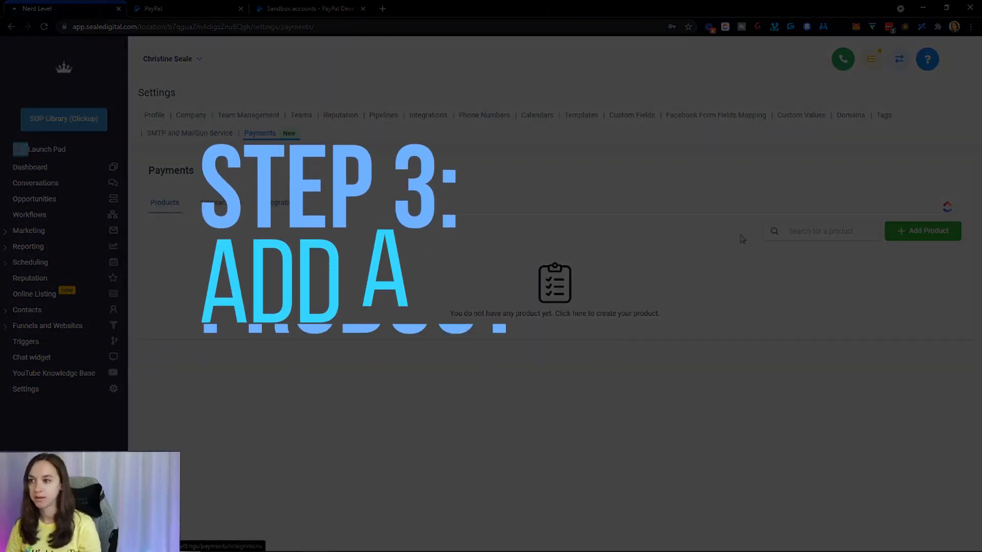
left_click(916, 237)
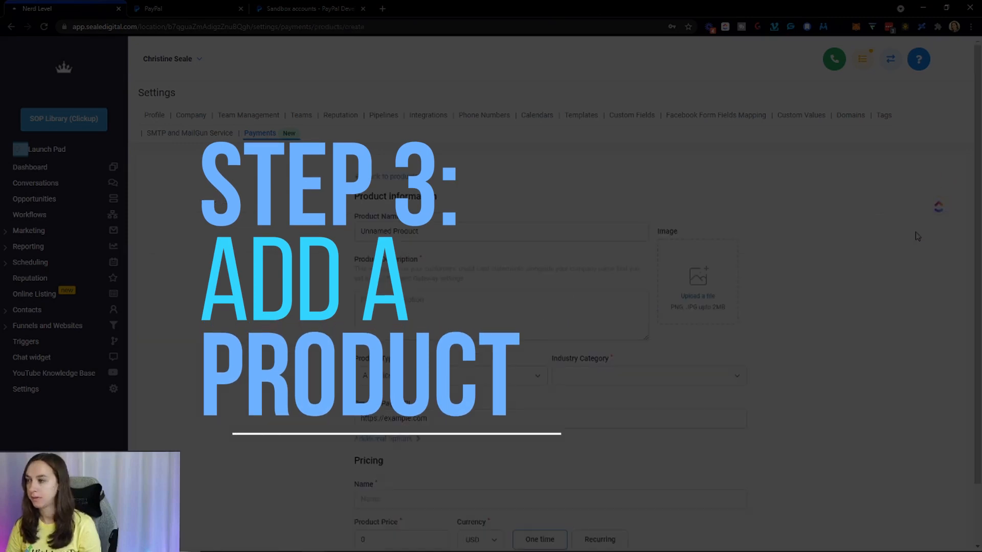
triple_click(465, 231)
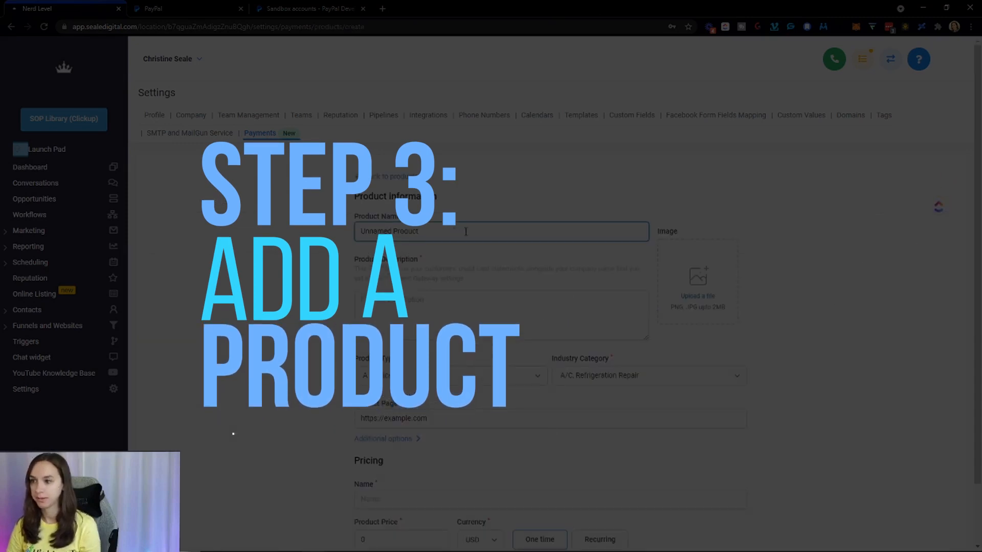
type("Test product")
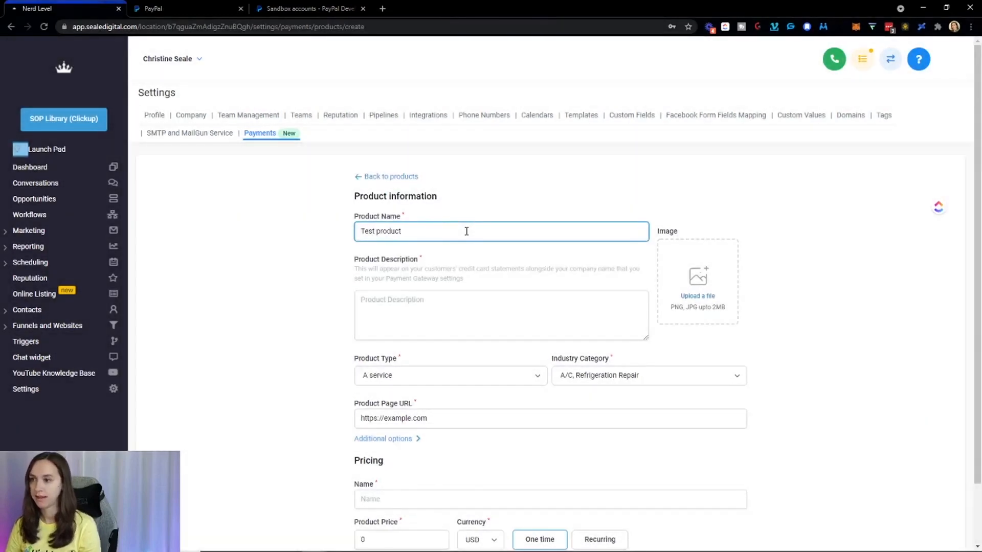
left_click(435, 298)
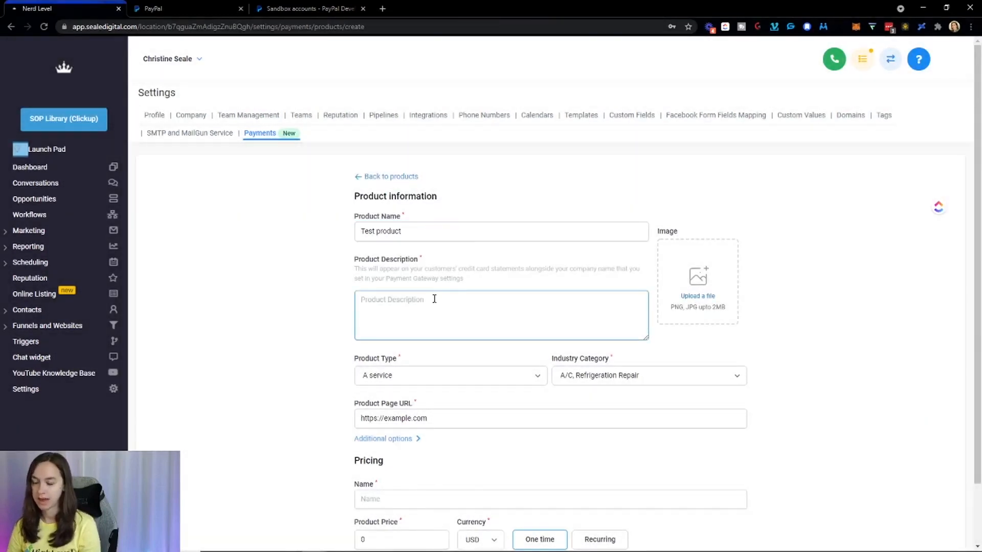
type("description")
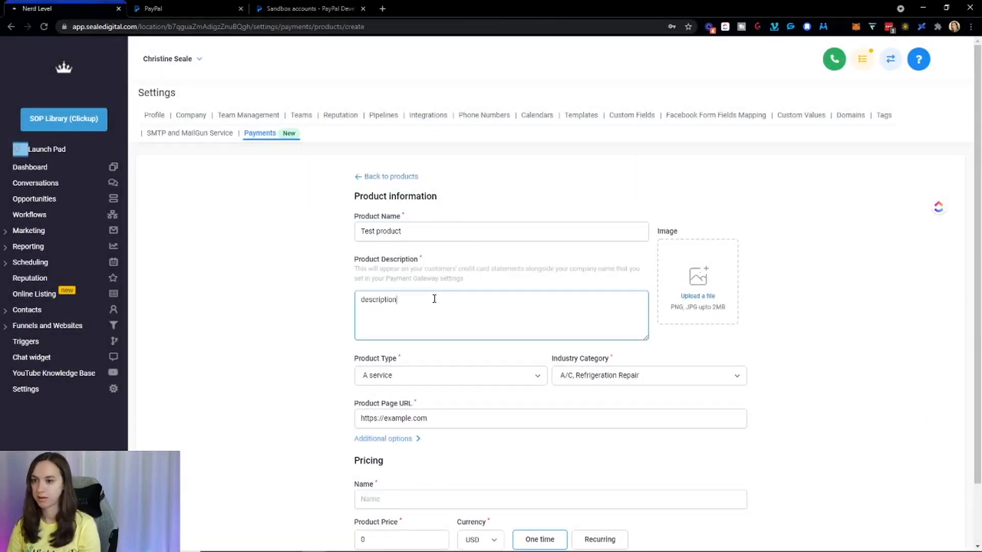
Set the product type to Digital goods and industry to Digital media,books,movies,music.
scroll(434, 298, "down", 1)
left_click(428, 305)
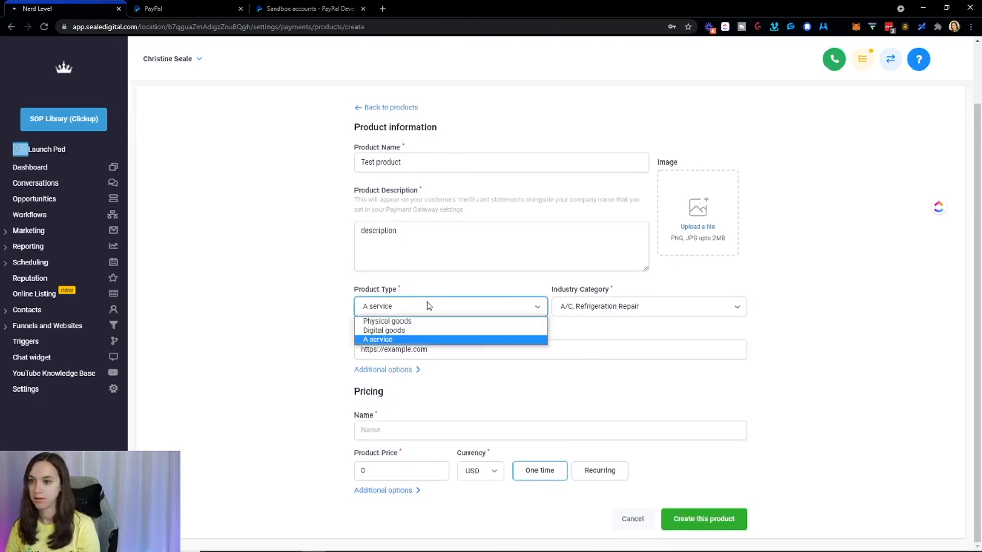
left_click(425, 330)
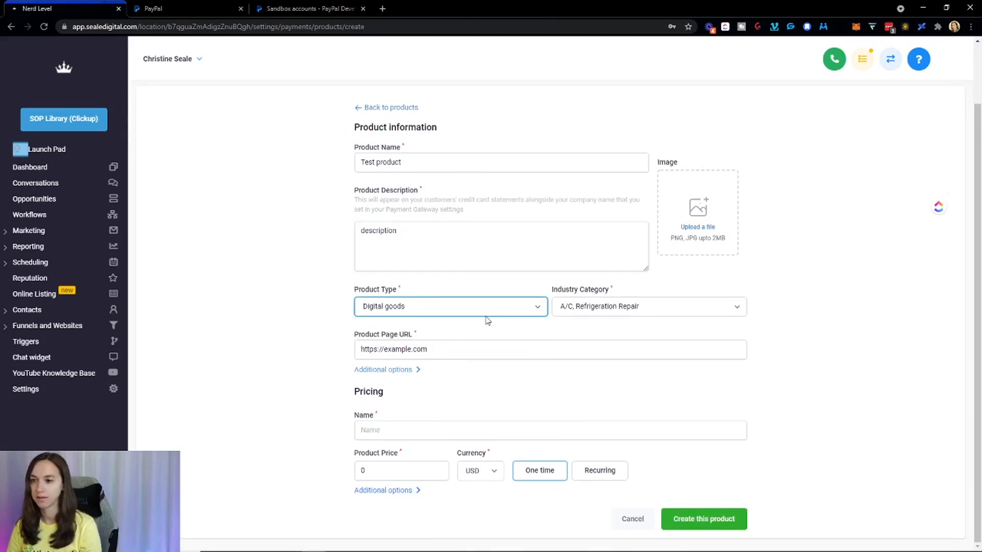
left_click(601, 307)
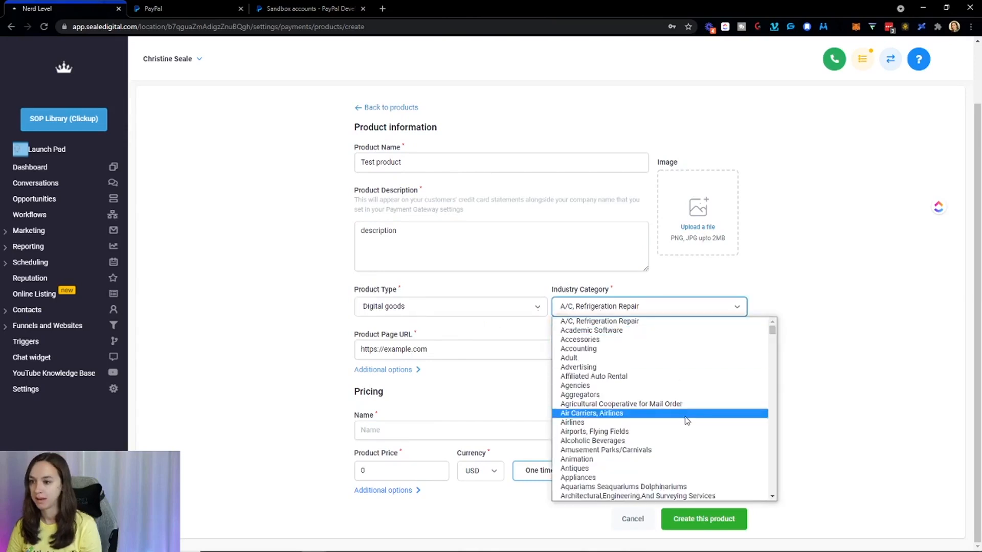
scroll(687, 421, "down", 15)
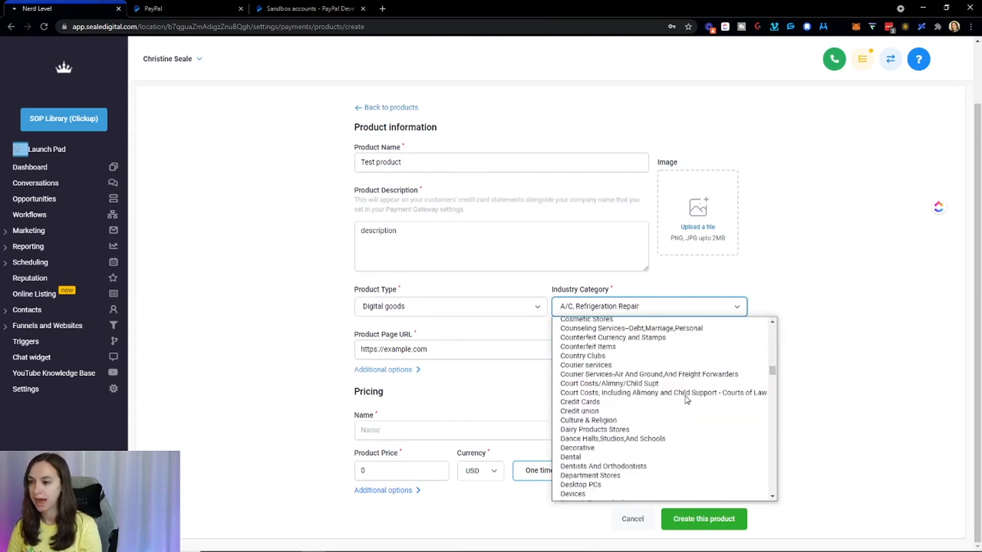
scroll(686, 399, "down", 10)
scroll(687, 399, "up", 12)
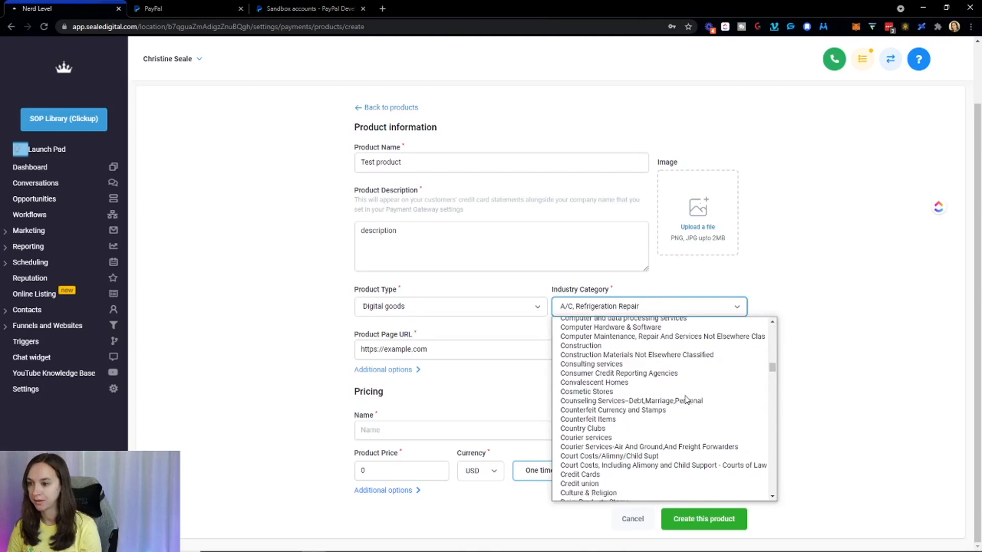
scroll(687, 399, "down", 4)
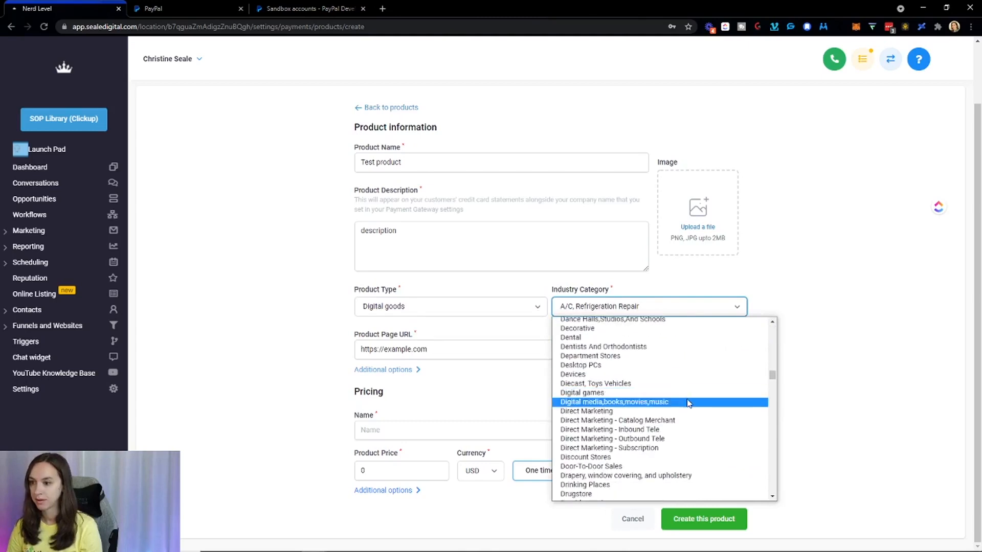
left_click(689, 402)
left_click(414, 353)
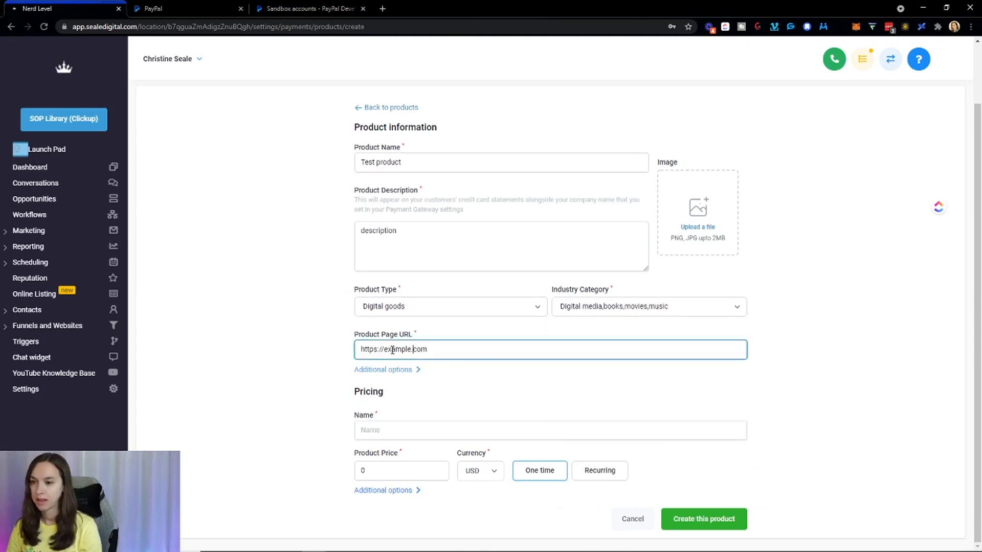
Change the product page URL domain to nerdlevel.io.
left_click_drag(385, 349, 545, 337)
key("BackSpace")
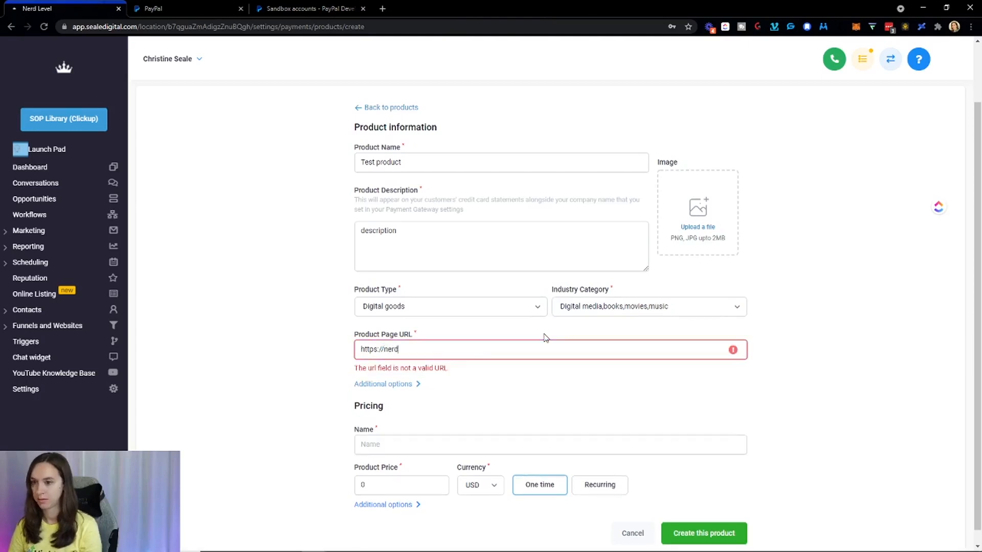
type("nerdlevel.io")
key("Tab")
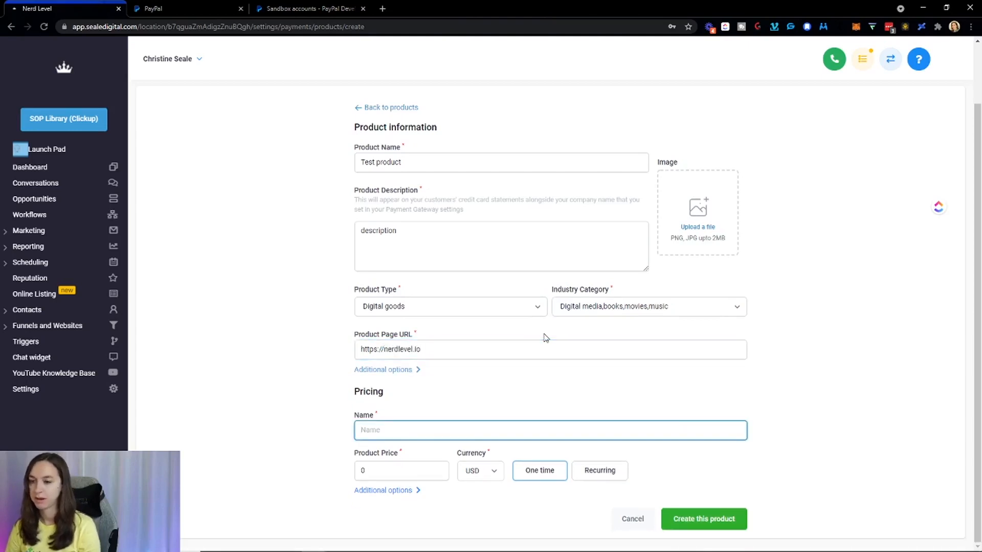
Name the price 'Test product' and make it a one-time 10 USD payment.
triple_click(438, 164)
key("ctrl+c")
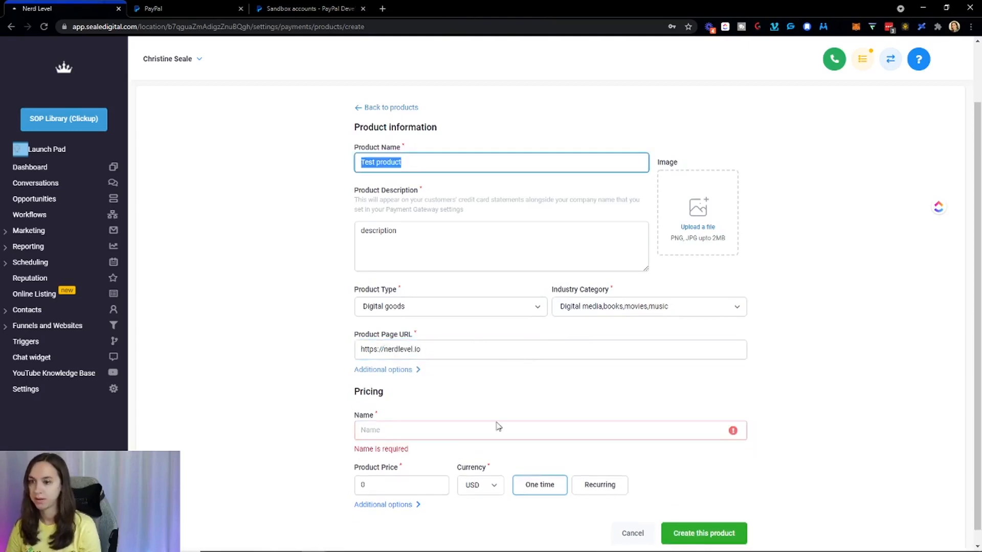
left_click(423, 429)
key("ctrl+v")
left_click(404, 469)
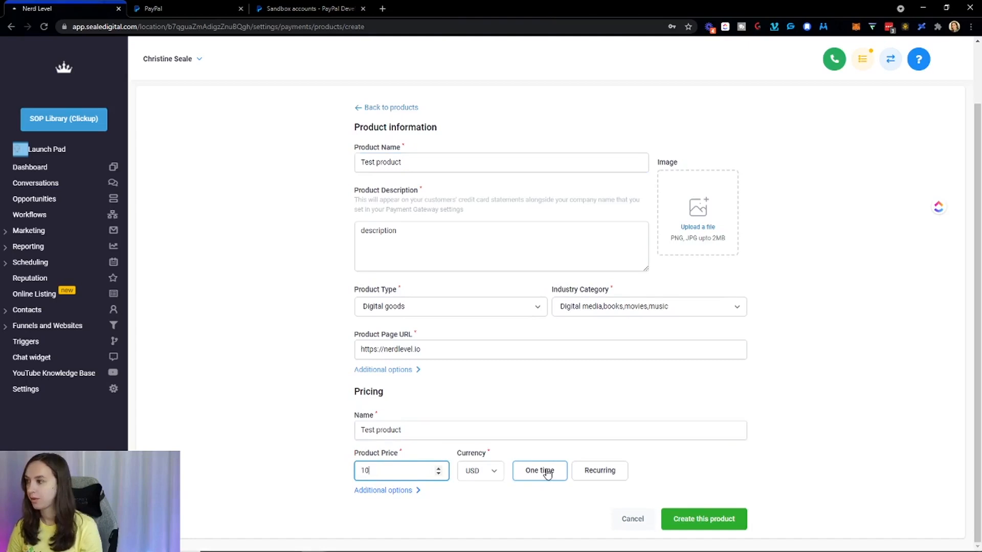
left_click(597, 473)
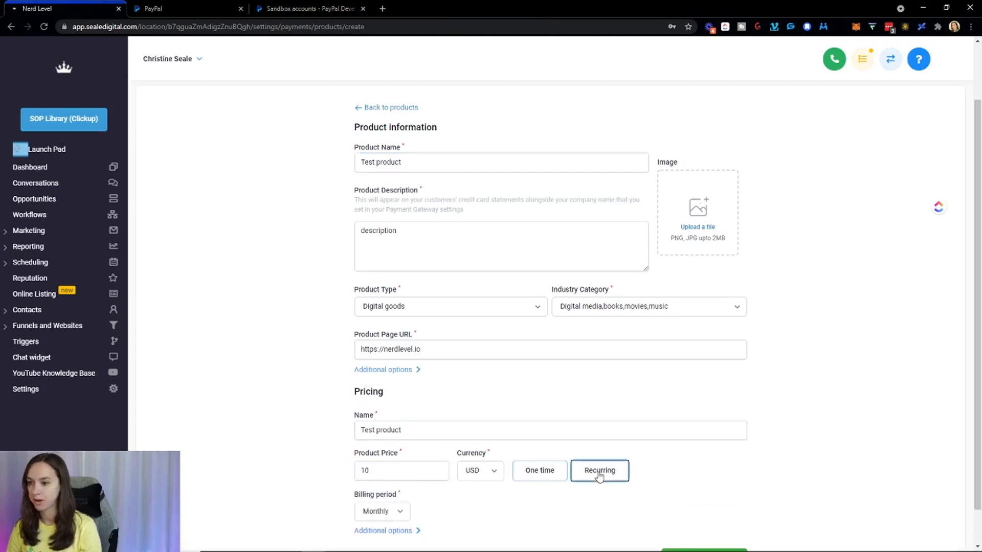
scroll(518, 472, "down", 1)
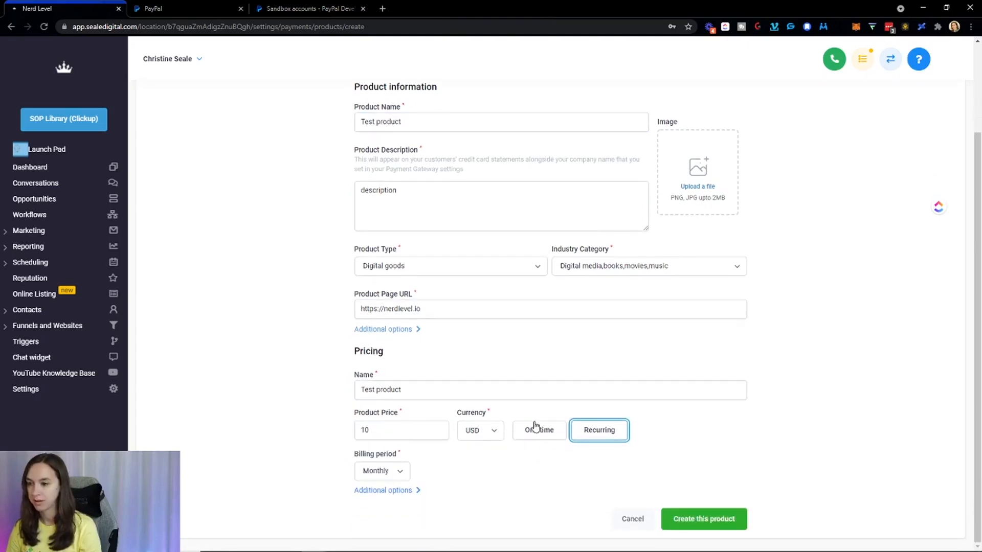
left_click(392, 477)
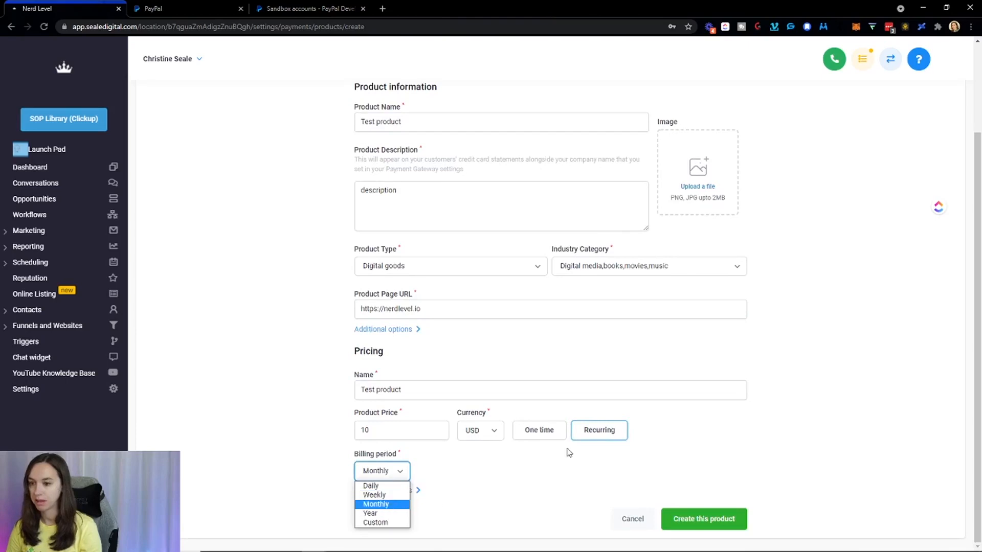
left_click(556, 435)
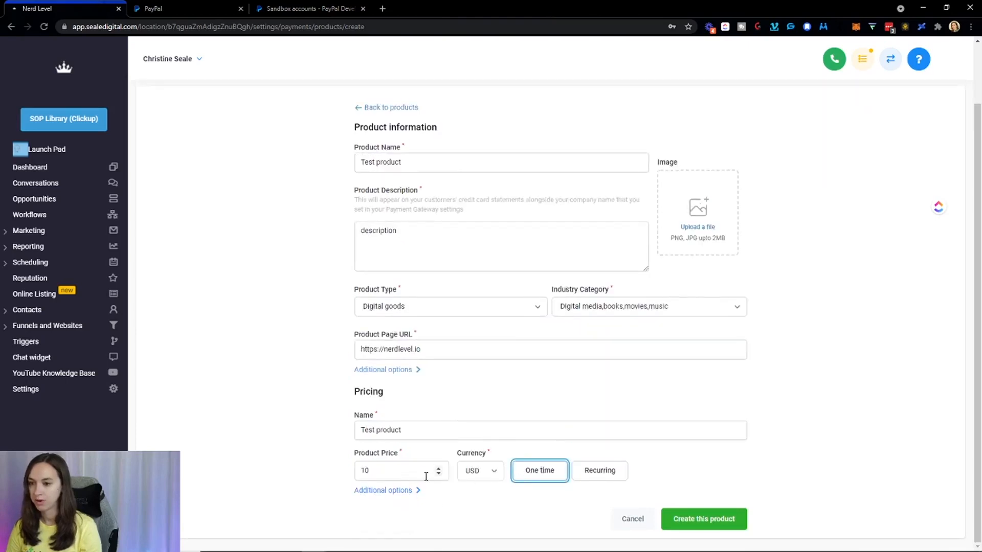
Expand the Additional options under Pricing.
left_click(403, 490)
scroll(681, 412, "down", 2)
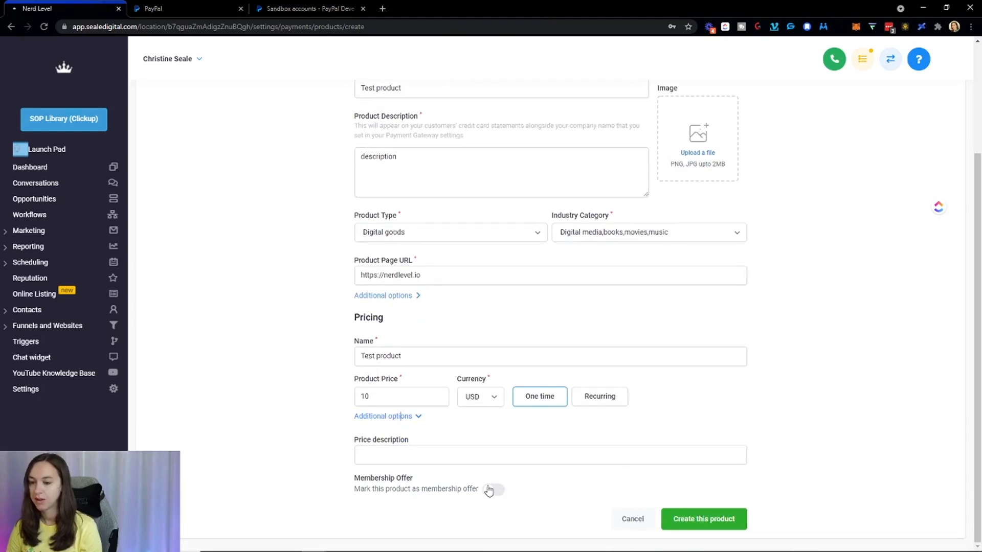
left_click_drag(358, 494, 455, 495)
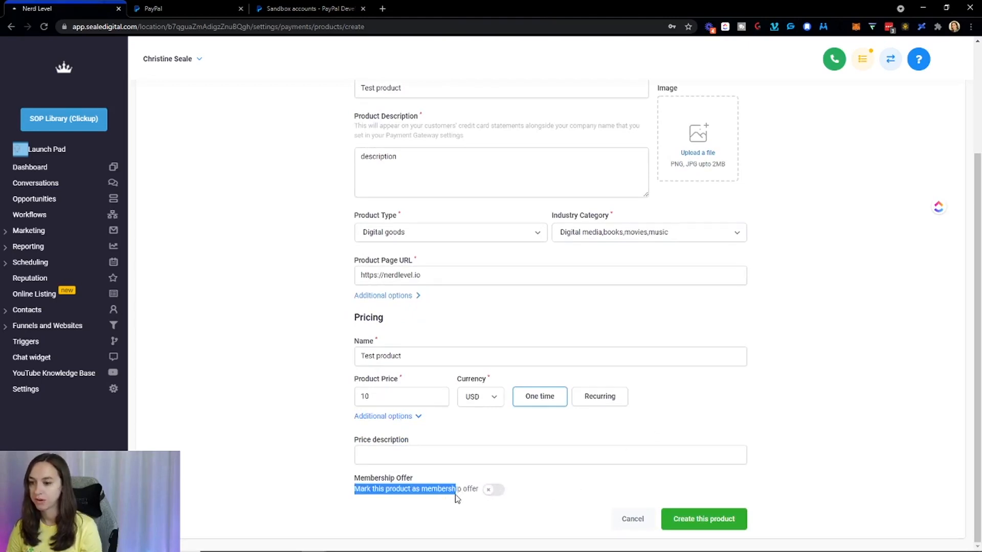
left_click(476, 500)
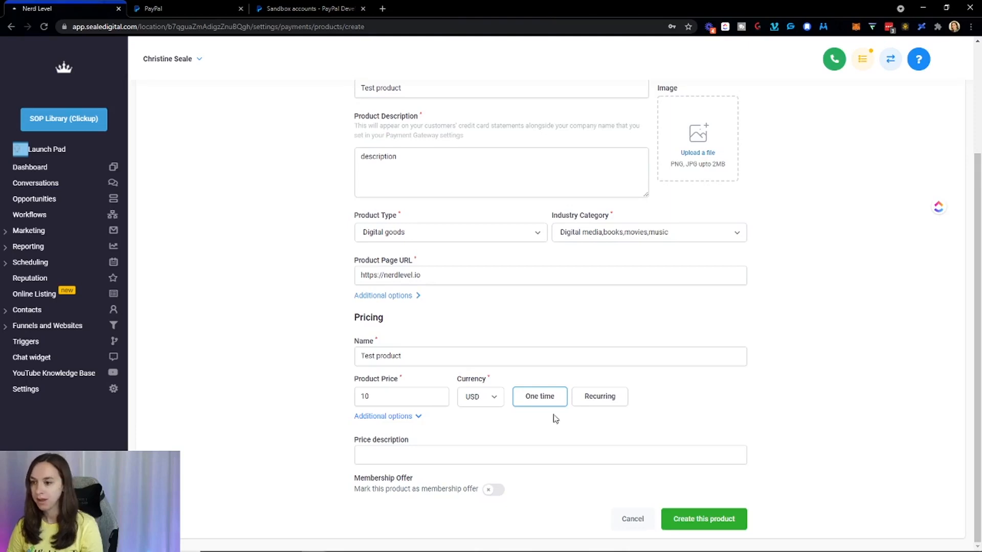
Create the Test product.
left_click(702, 518)
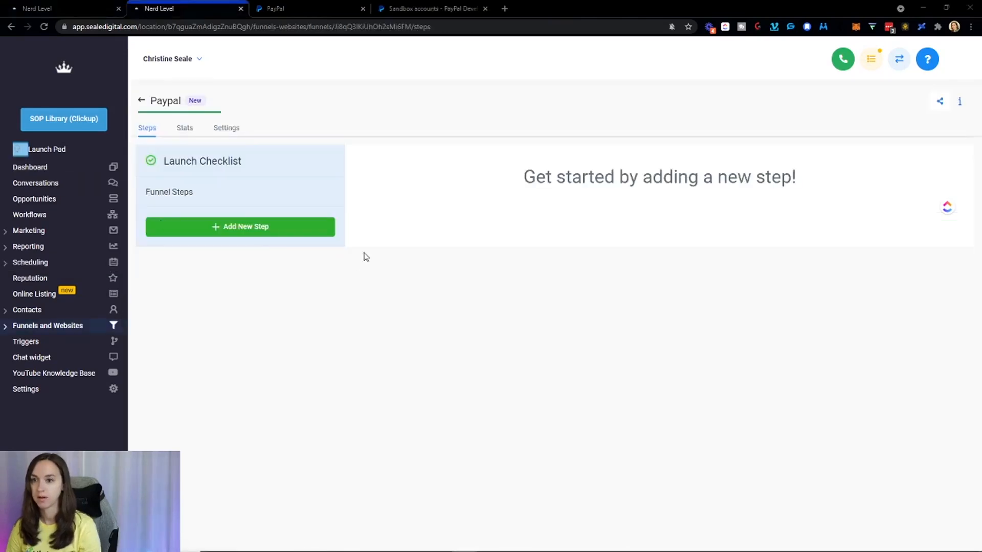
Create a funnel step called 'Paypal' and open its page in the Funnel Builder.
left_click(219, 239)
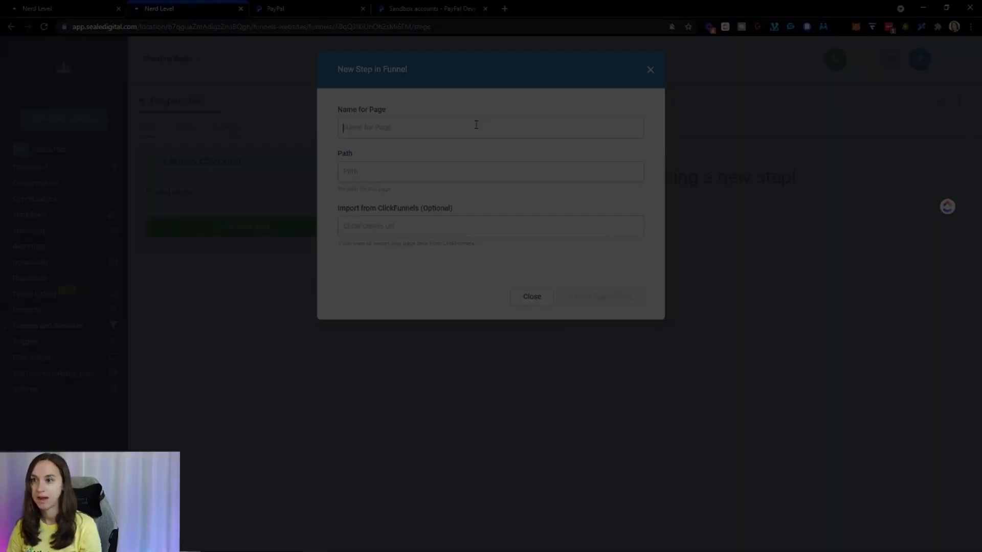
left_click(476, 125)
type("Paypal")
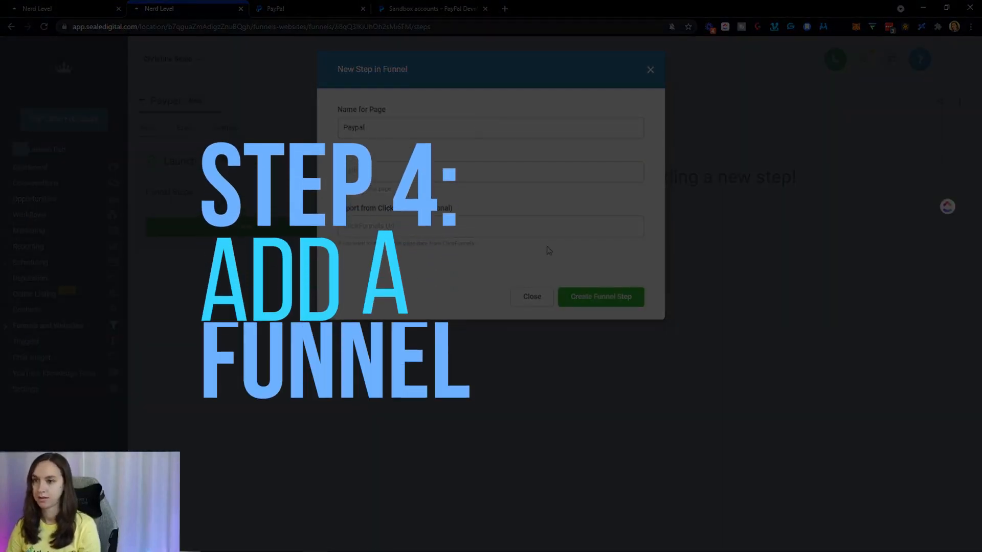
left_click(596, 296)
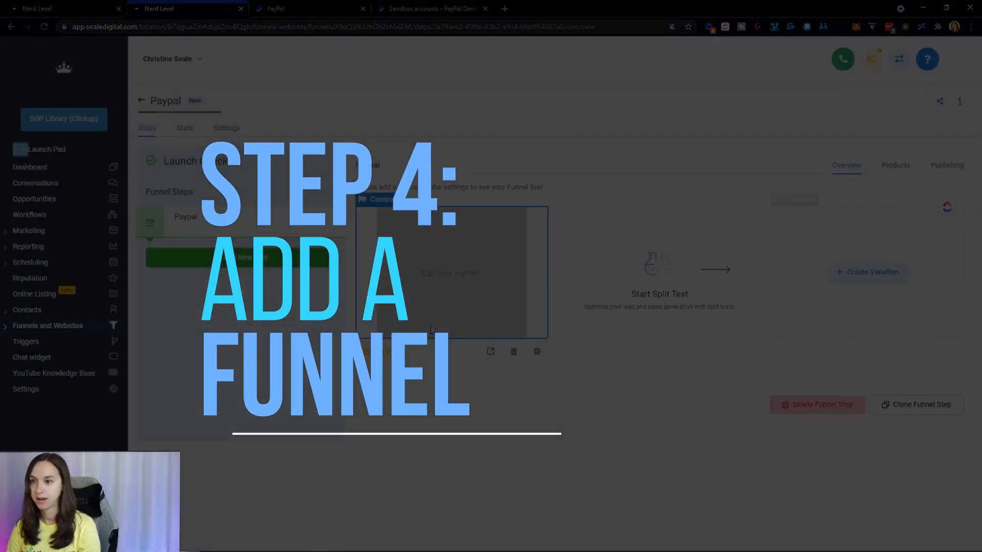
left_click(449, 273)
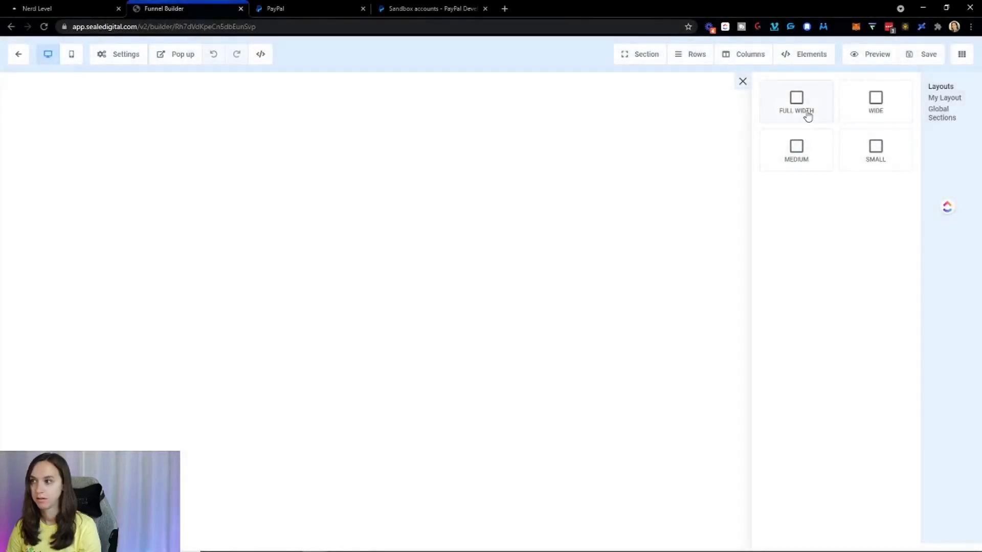
Add a Full Width section, a 1 Column row and a 2 Step Order element.
left_click(807, 113)
left_click(583, 110)
left_click(864, 148)
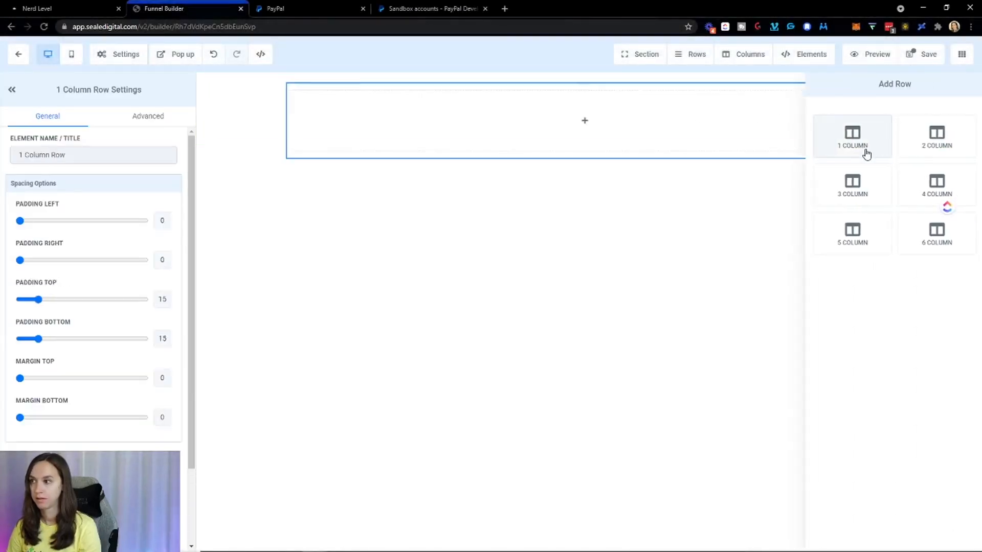
left_click(599, 127)
scroll(859, 353, "down", 3)
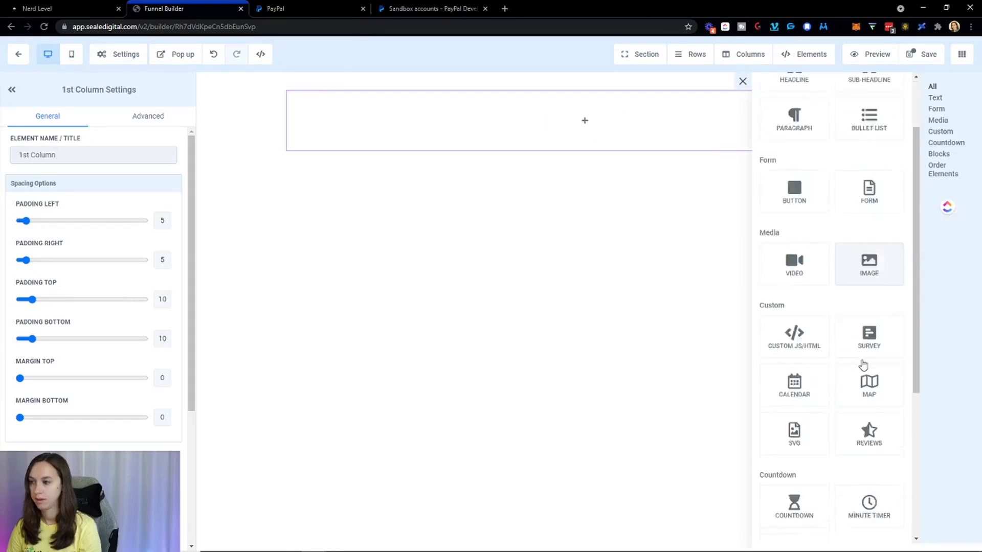
scroll(864, 404, "down", 3)
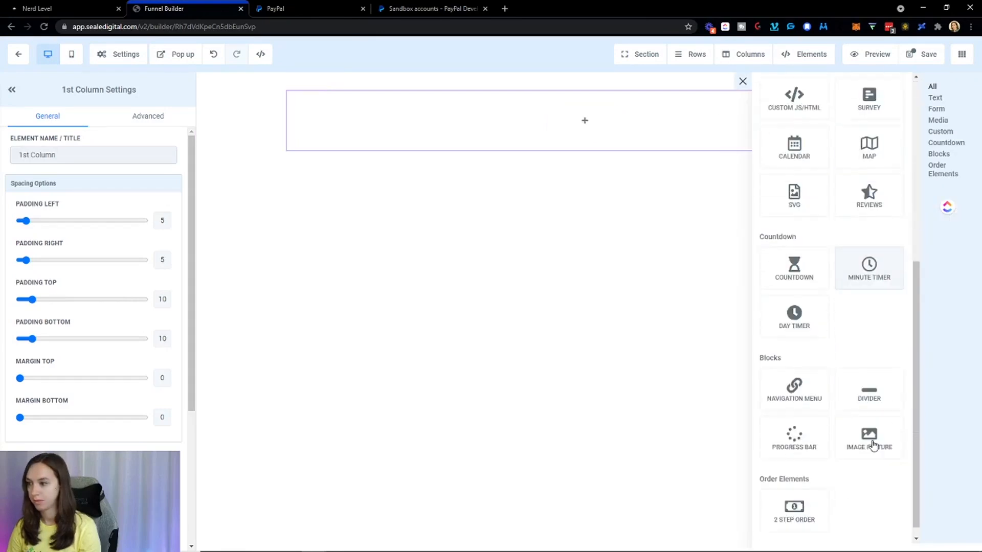
left_click(809, 493)
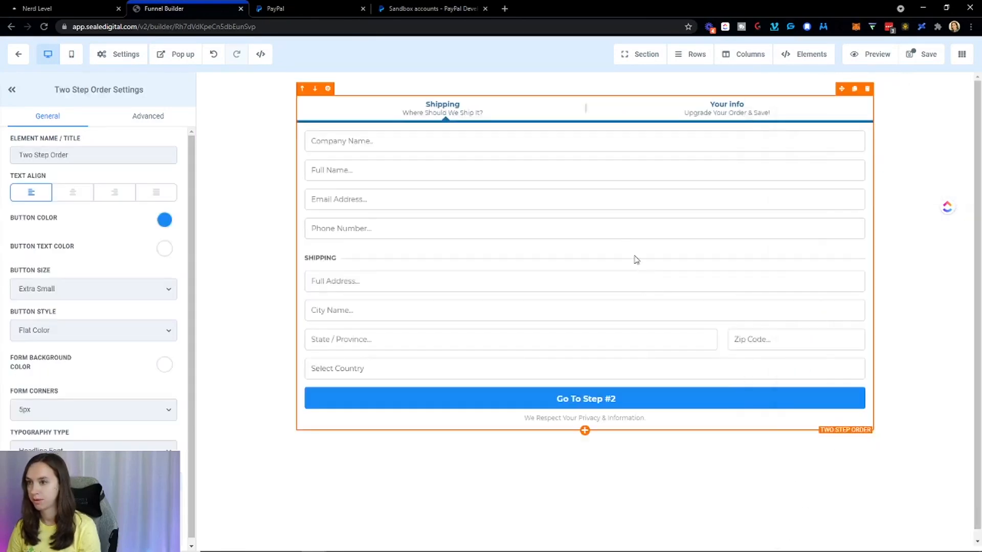
Set the order form's Toggle Shipping to Hide Shipping and save the page.
left_click(158, 117)
scroll(125, 265, "down", 4)
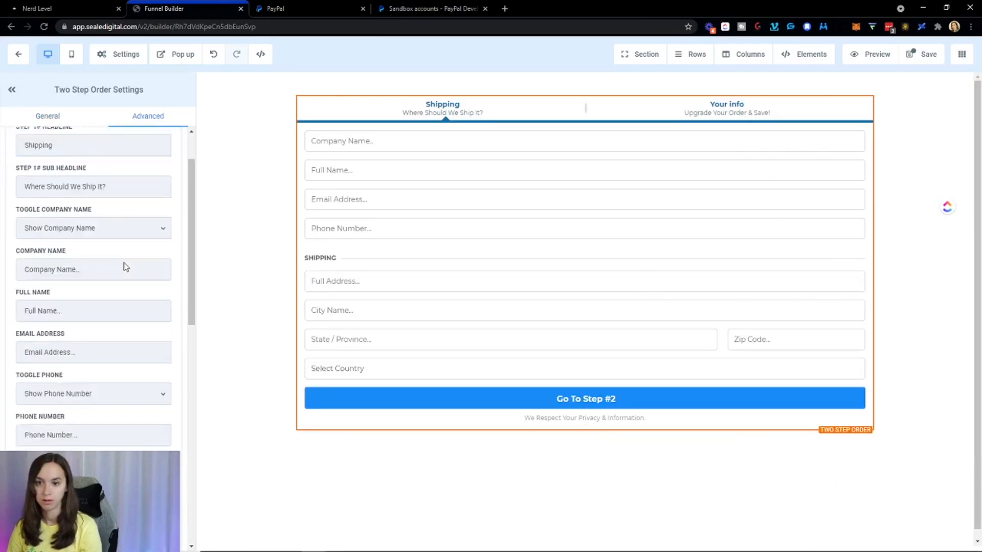
left_click(112, 334)
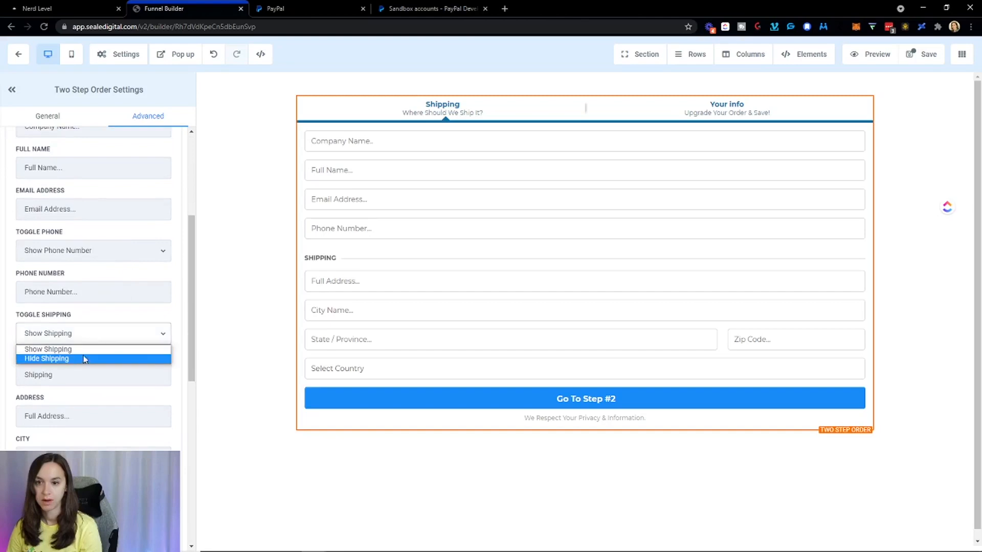
left_click(84, 358)
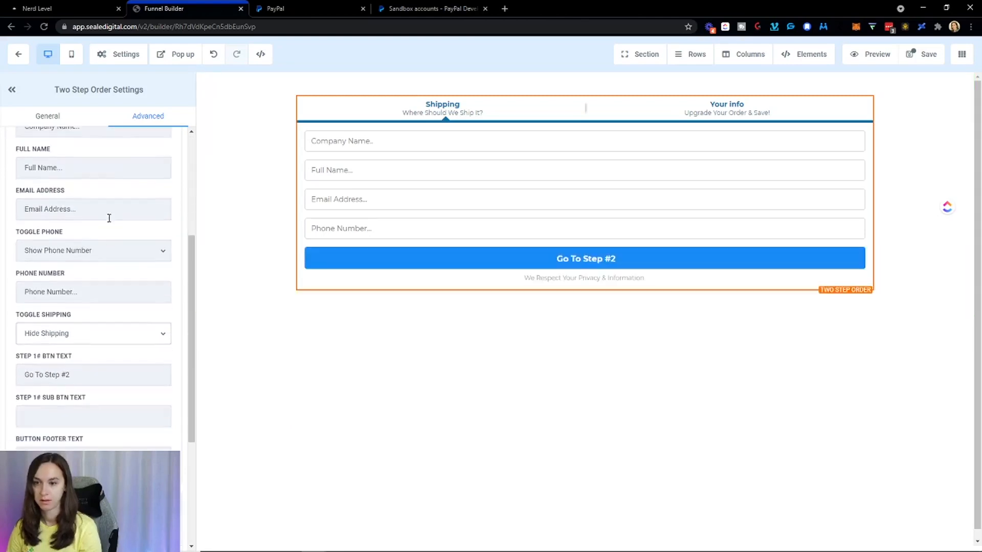
scroll(110, 225, "down", 4)
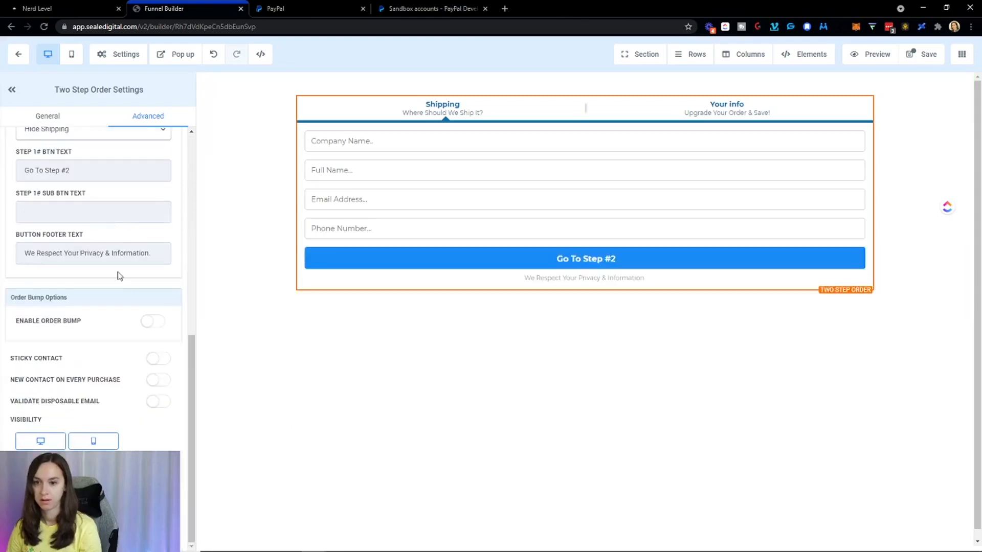
left_click(924, 55)
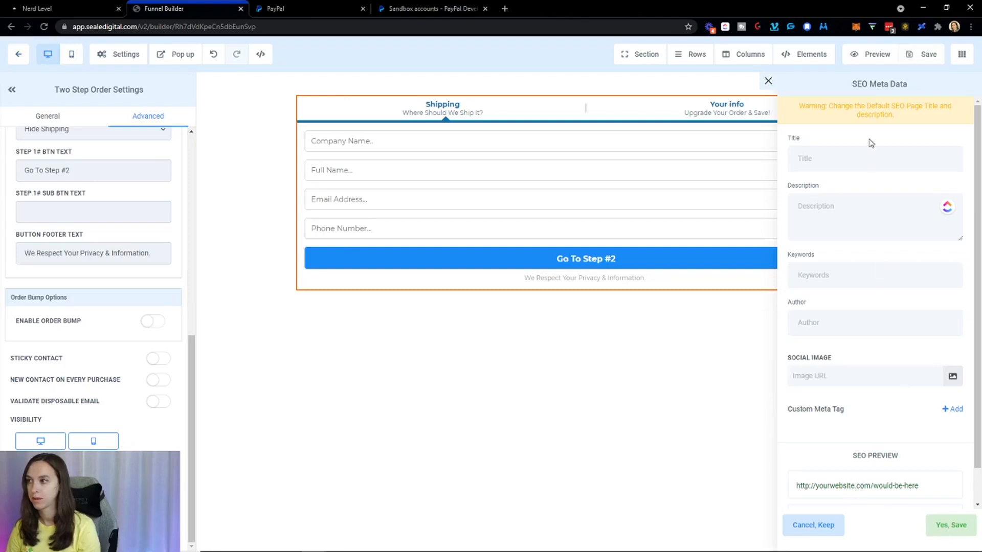
Save the page with SEO title 'test' and go back to the funnel step overview.
left_click(879, 154)
type("test")
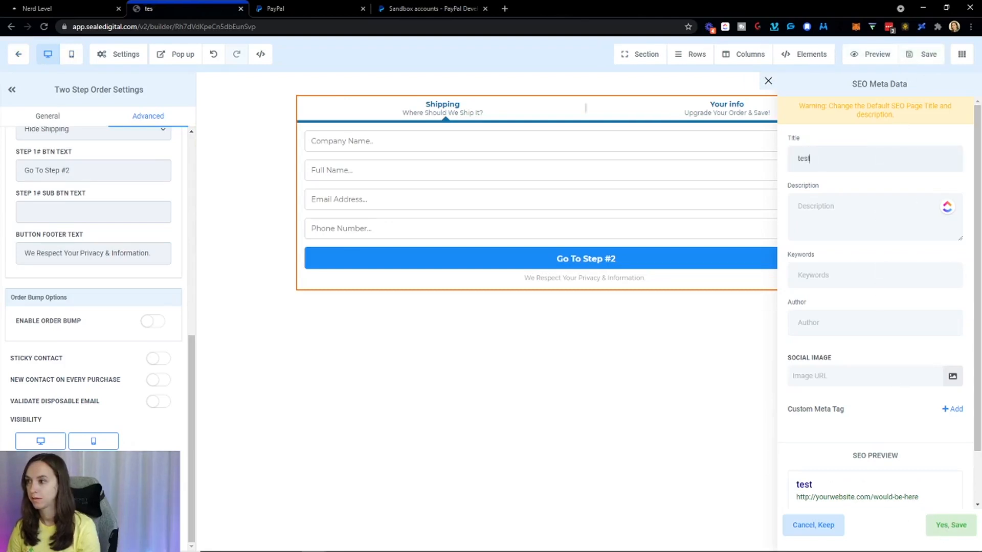
left_click(952, 525)
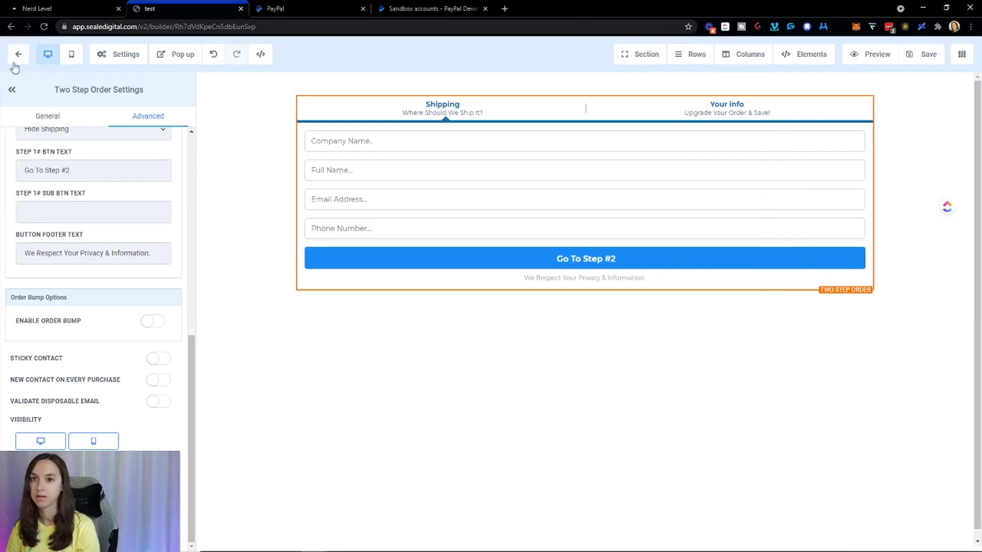
left_click(924, 54)
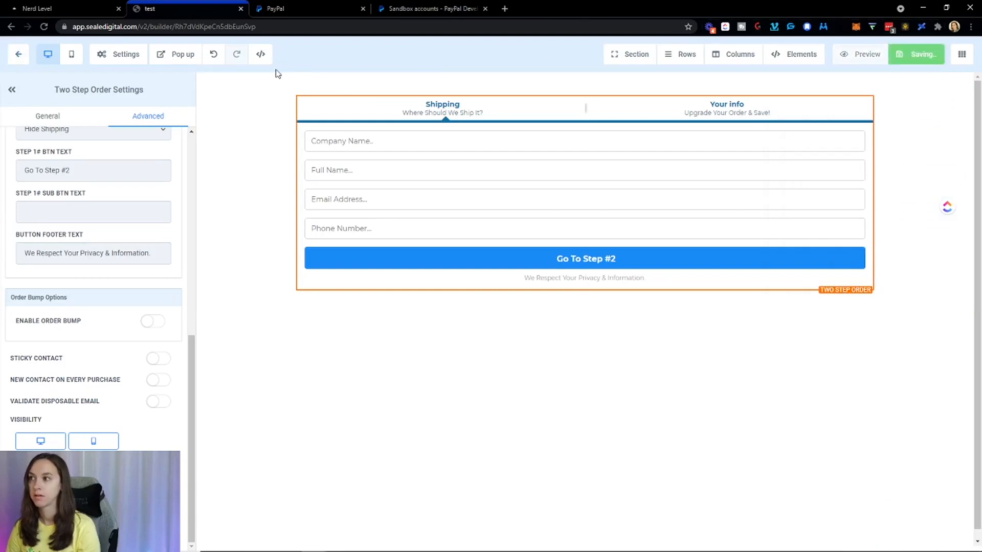
left_click(20, 54)
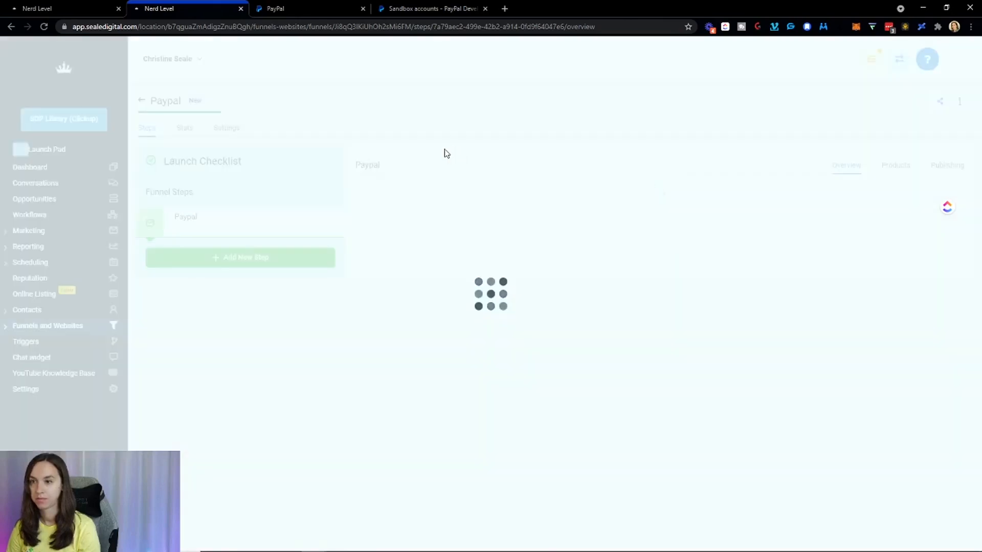
Attach Test product and its price to the Paypal funnel step.
left_click(892, 166)
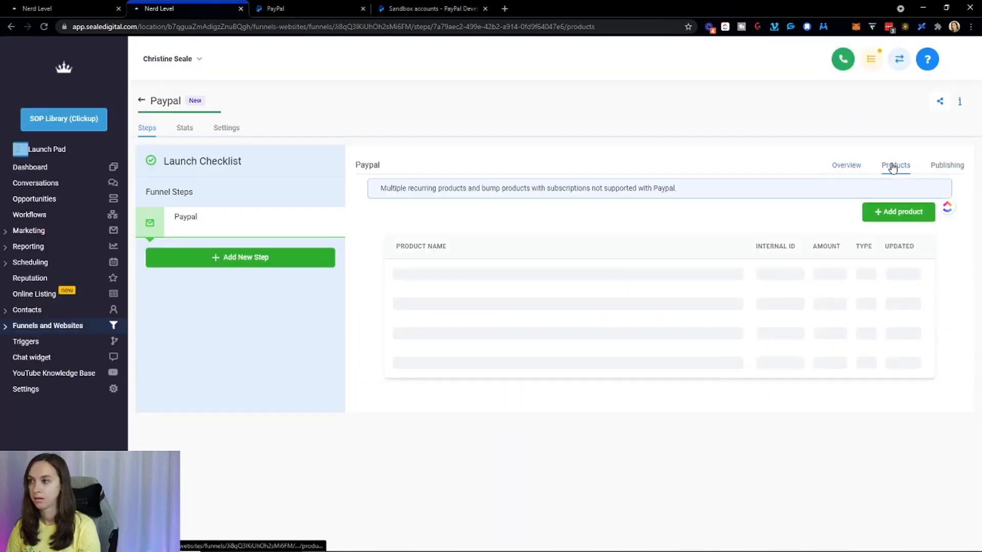
left_click(900, 220)
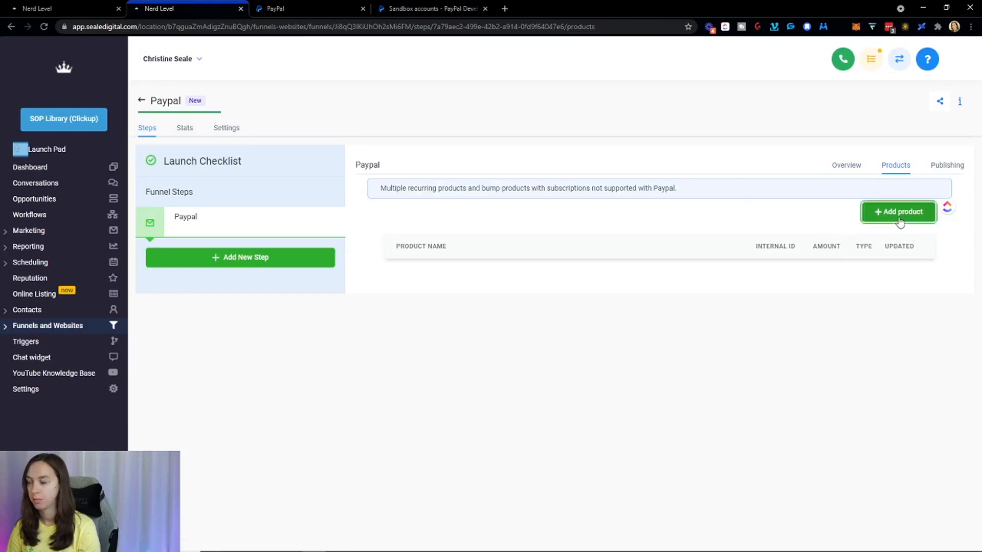
left_click(478, 364)
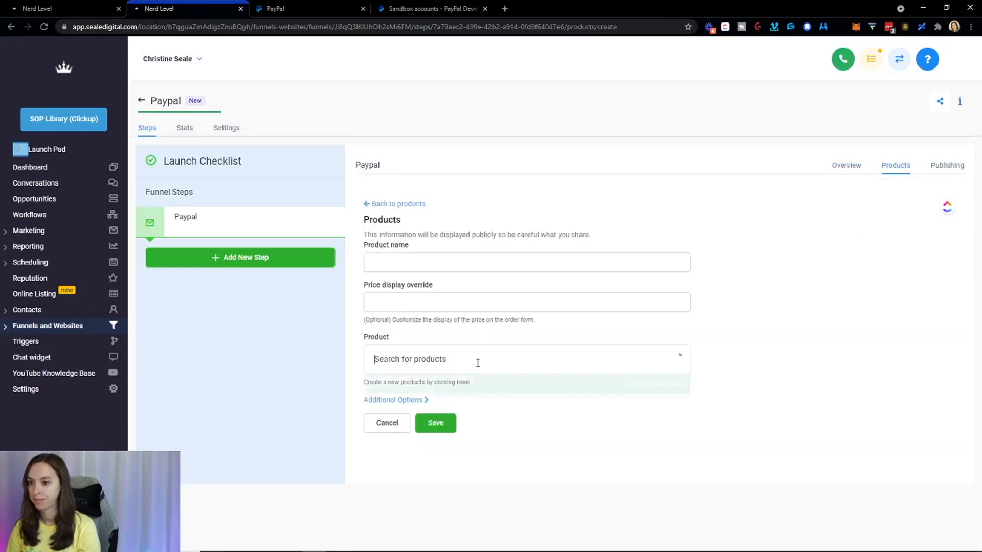
left_click(469, 385)
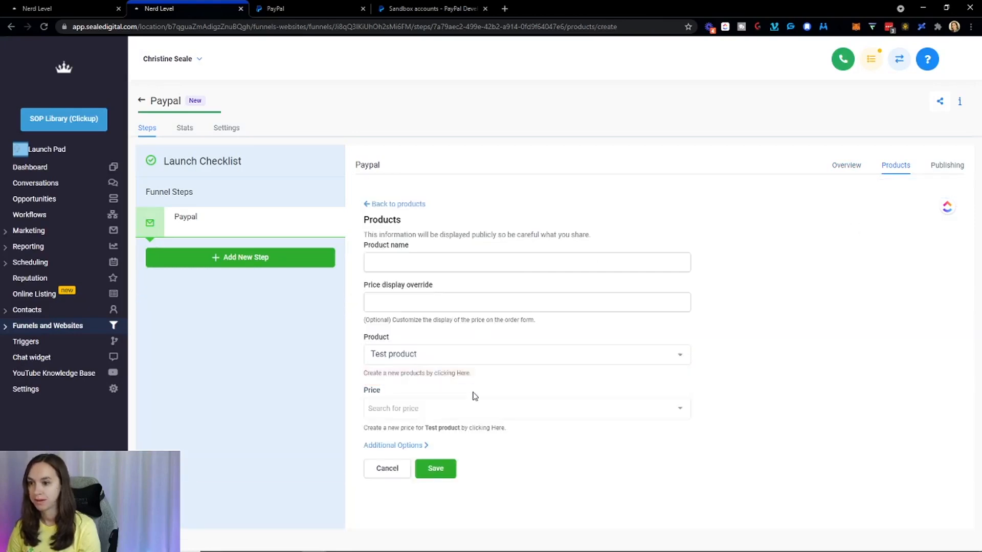
left_click(466, 407)
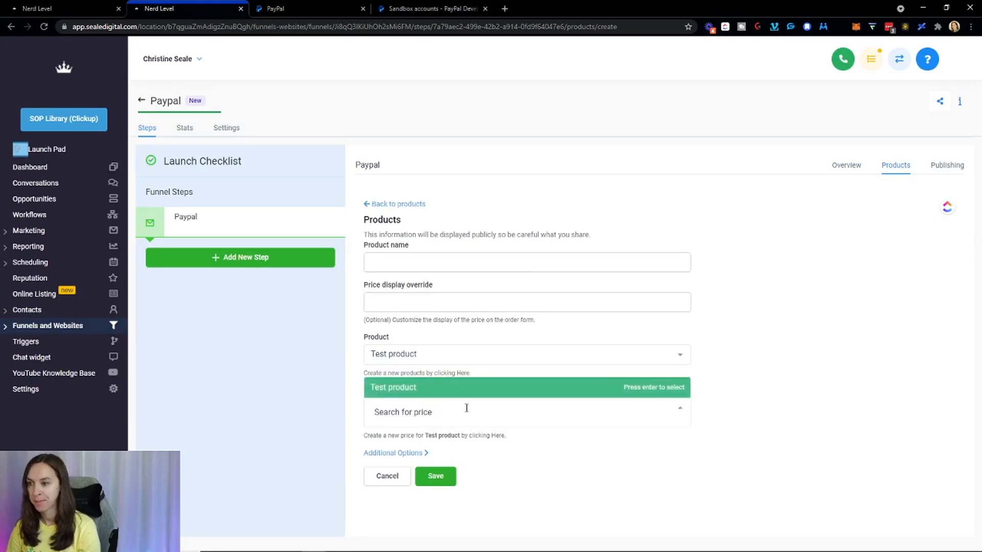
left_click(659, 387)
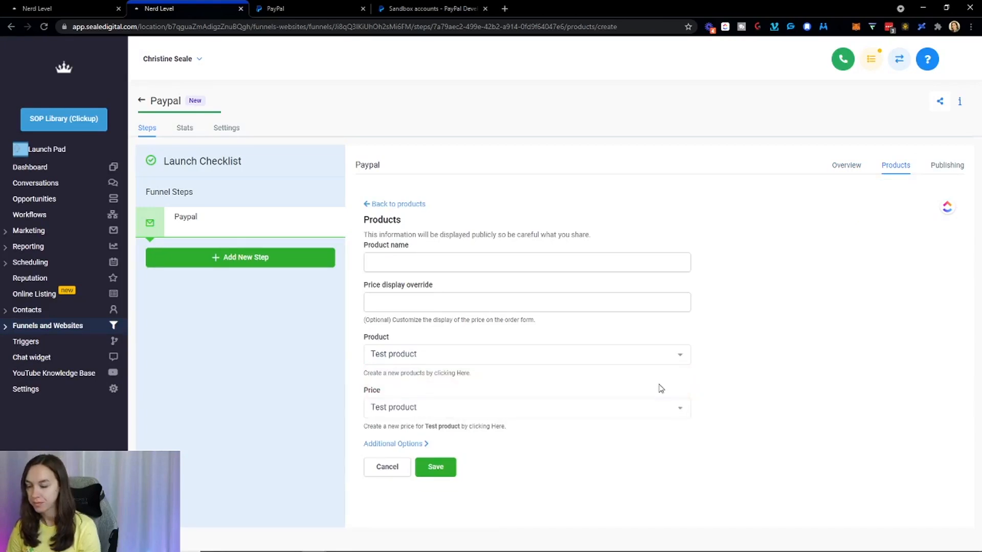
Give the product display name 'Test' with a $10 price override, save, and return to Overview.
left_click(421, 265)
type("Test")
key("Tab")
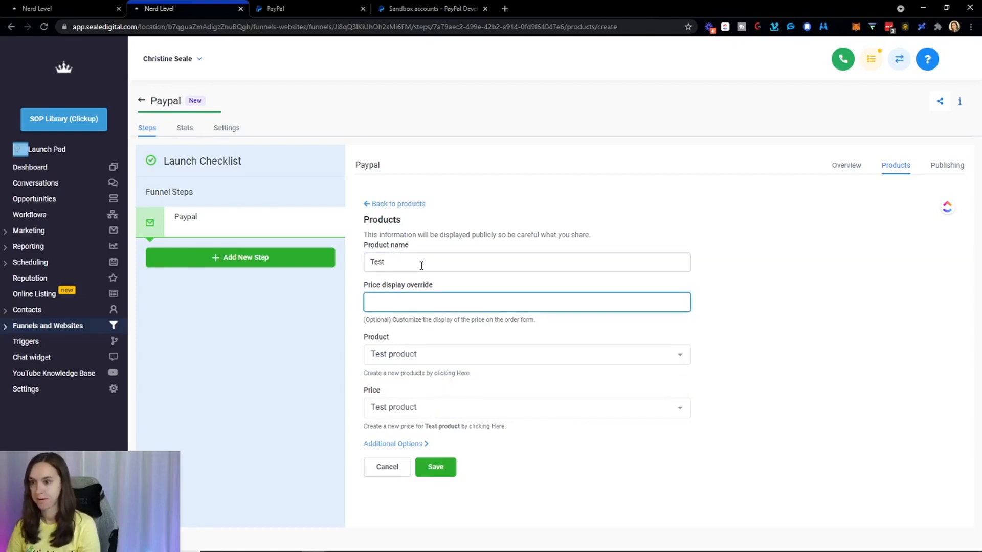
left_click(402, 444)
scroll(529, 435, "down", 1)
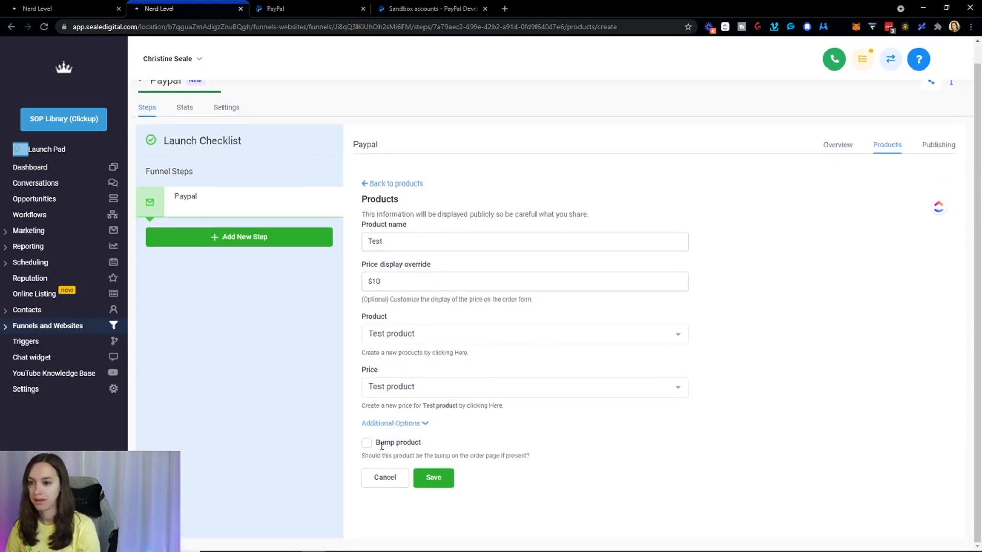
left_click(422, 474)
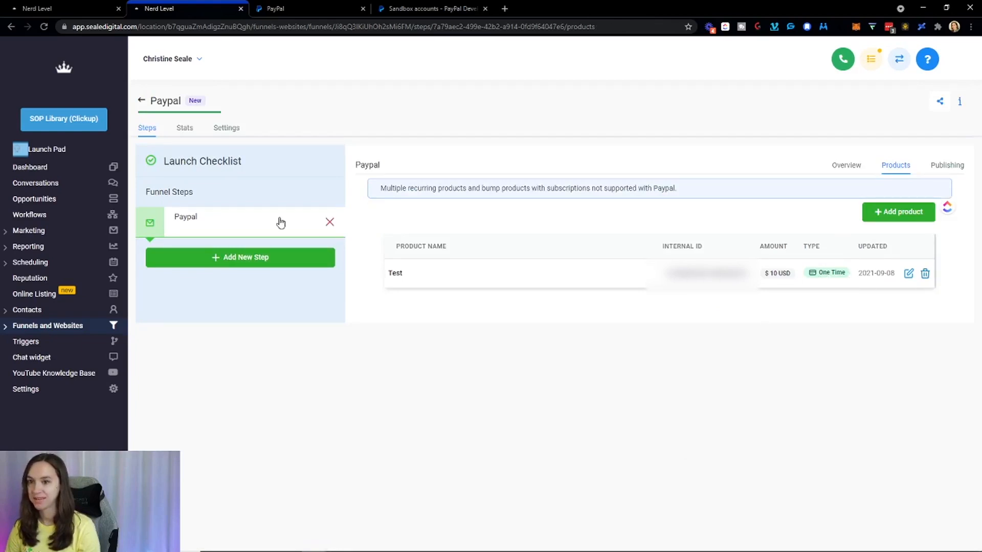
left_click(849, 171)
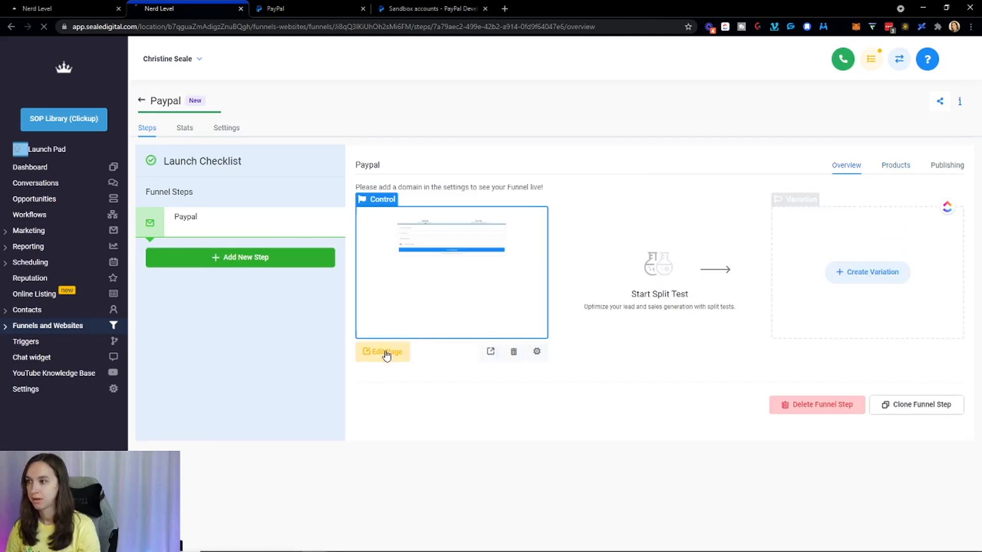
Review the Two Step Order element's Advanced settings in the builder, then preview the page live.
left_click(386, 354)
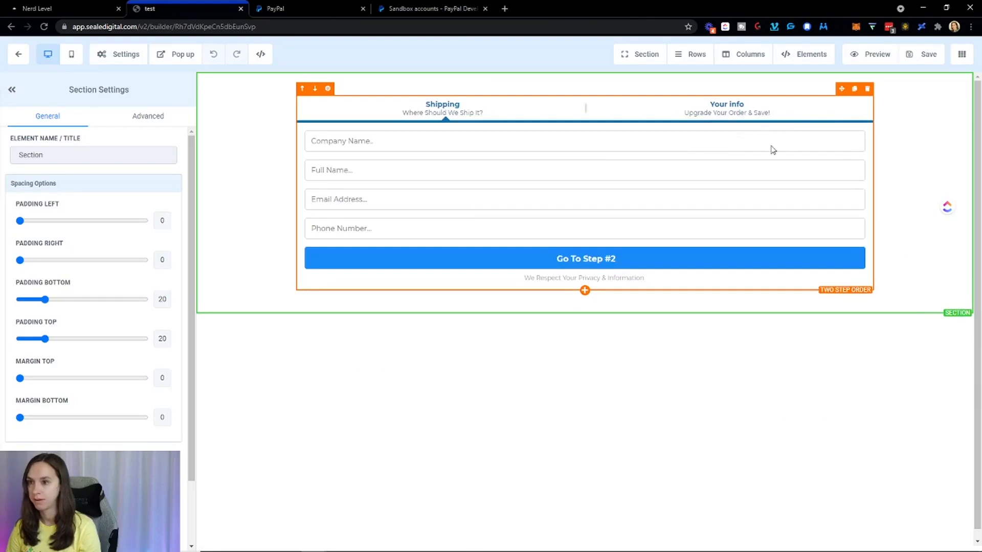
scroll(151, 279, "down", 3)
scroll(151, 280, "up", 3)
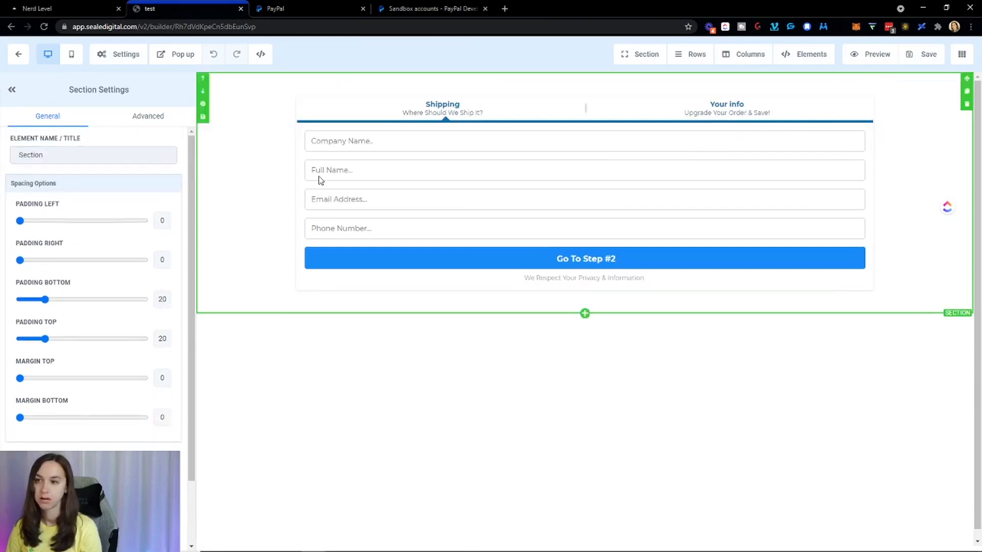
left_click(149, 117)
left_click(377, 173)
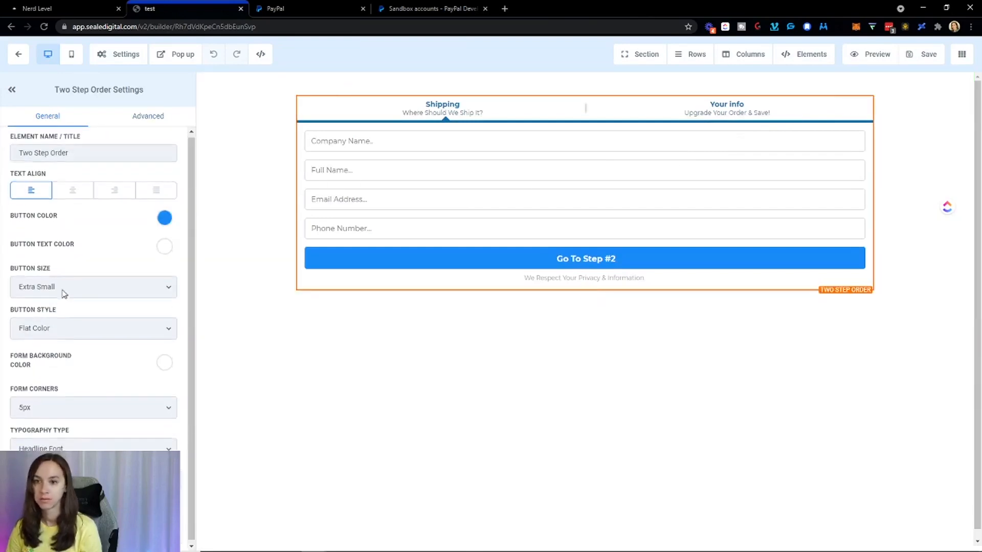
left_click(136, 122)
scroll(131, 301, "down", 1)
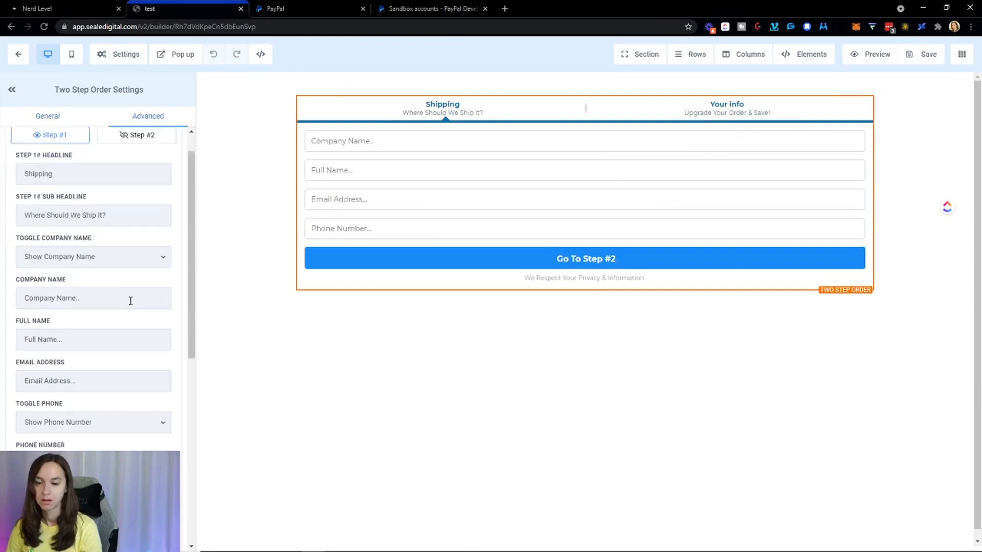
scroll(131, 300, "down", 8)
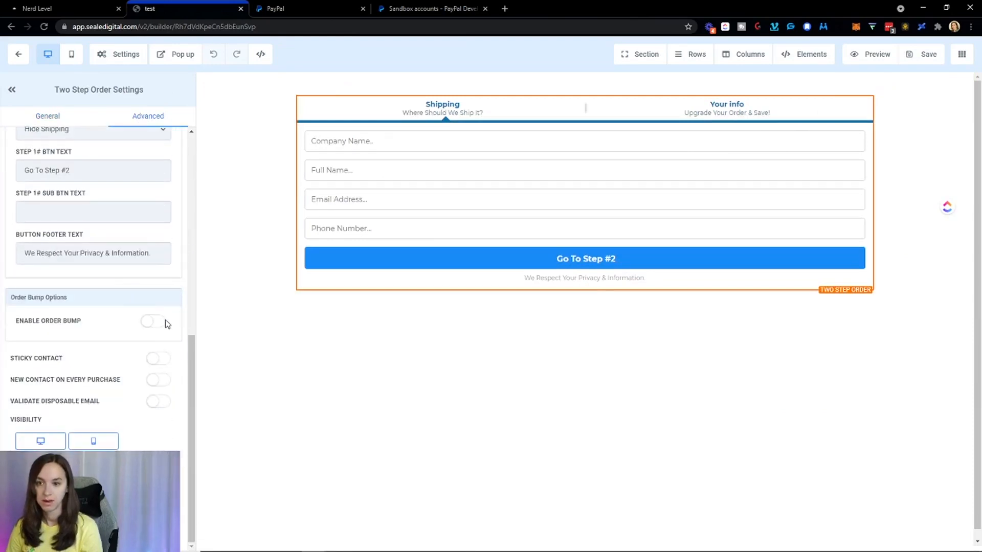
left_click(869, 53)
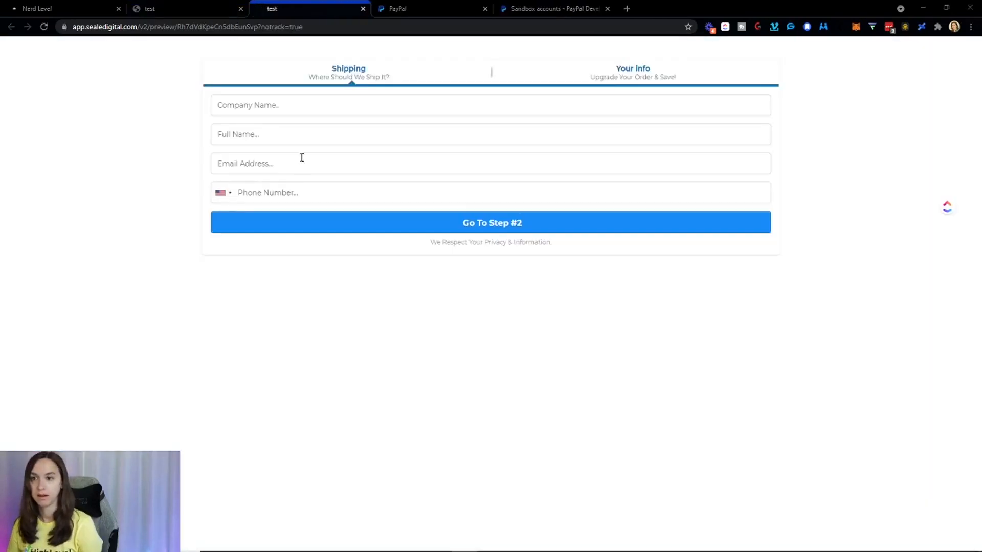
Fill the preview's contact step with company 'test' plus a test full name, e-mail and phone, then continue to step 2.
left_click(323, 99)
type("test")
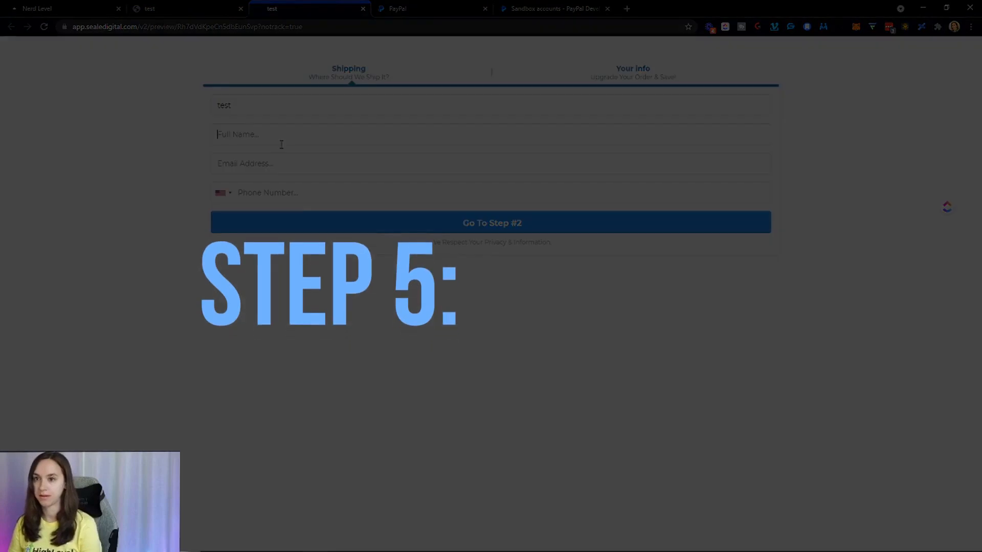
left_click(294, 134)
type("test")
left_click(288, 164)
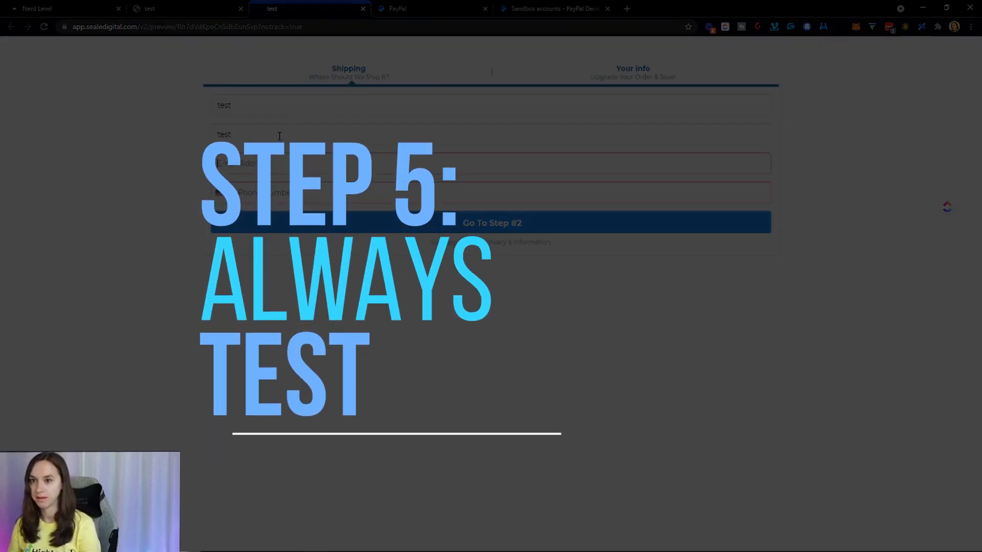
type("y mctesterton")
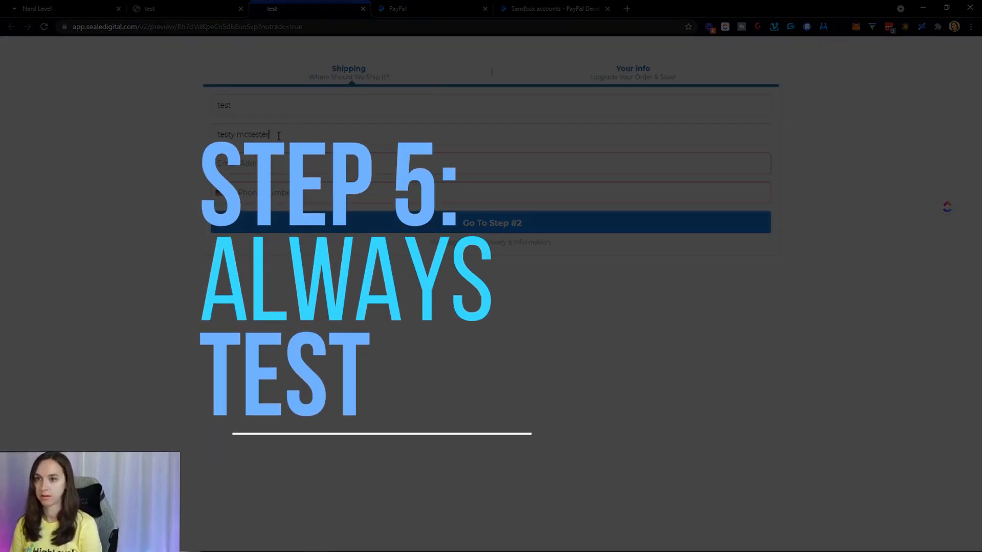
key("Tab")
type("test@test.com")
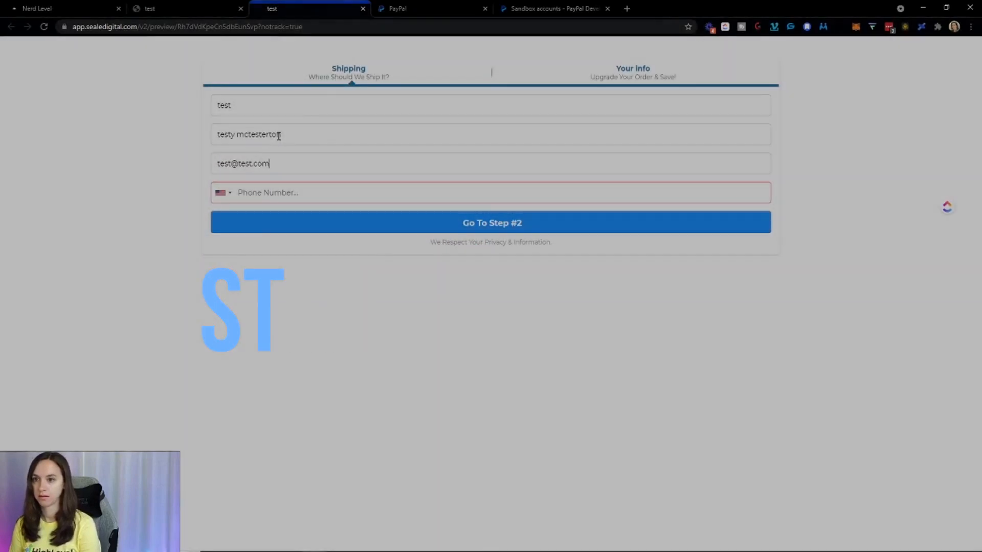
key("Tab")
key("Tab")
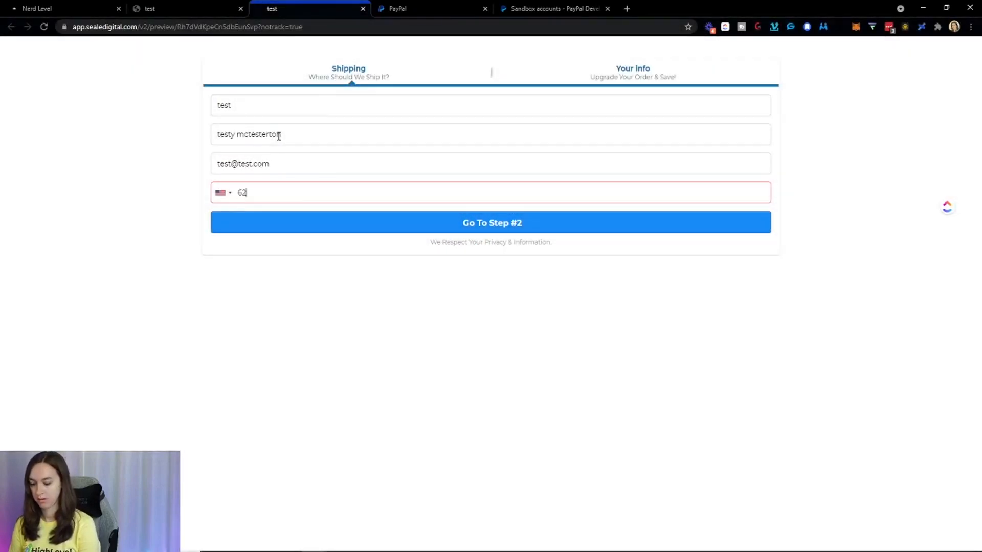
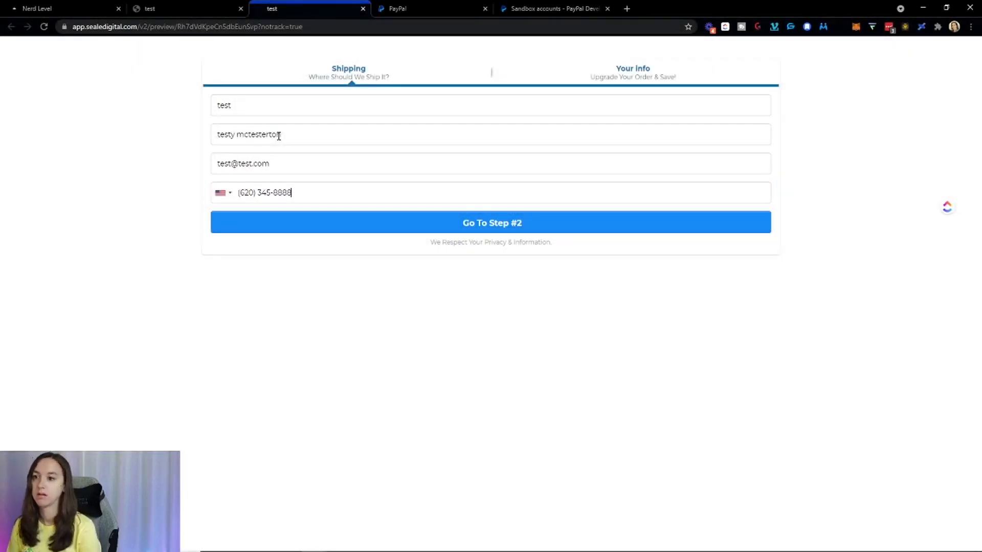
left_click(311, 227)
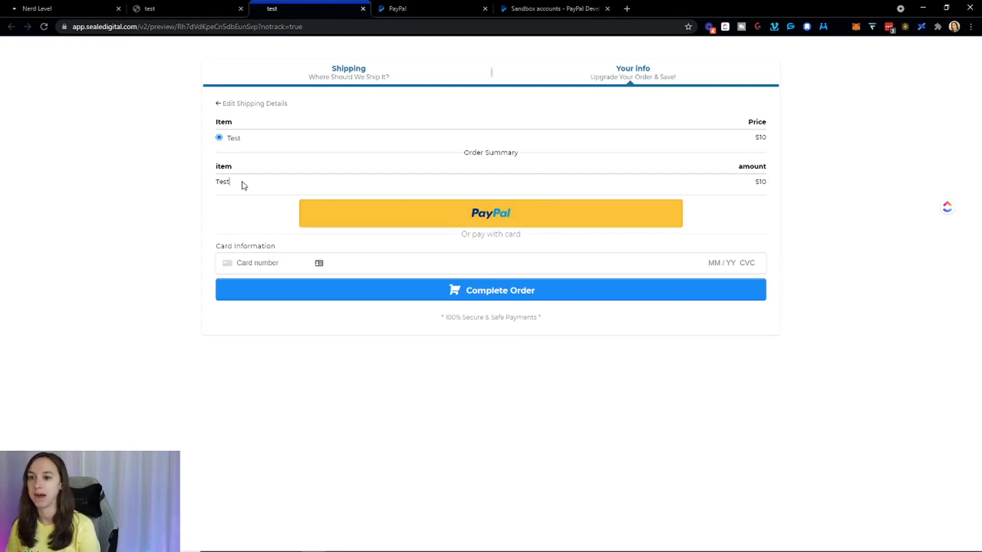
double_click(221, 182)
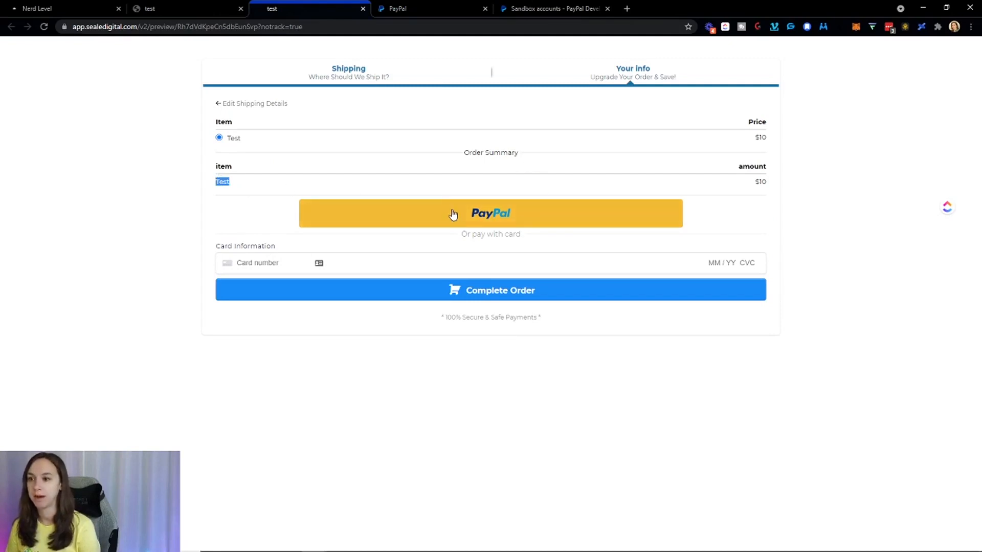
left_click(456, 236)
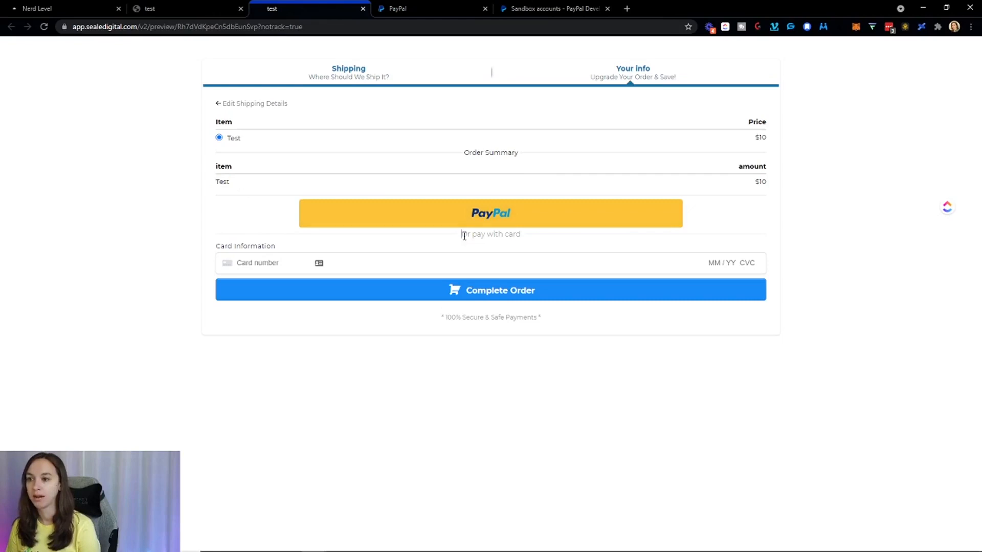
triple_click(526, 234)
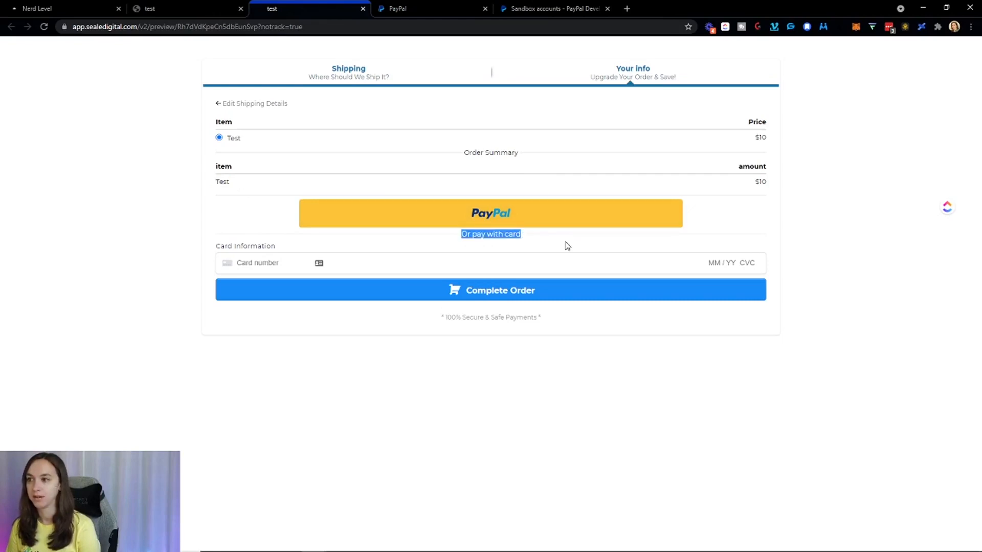
left_click(567, 216)
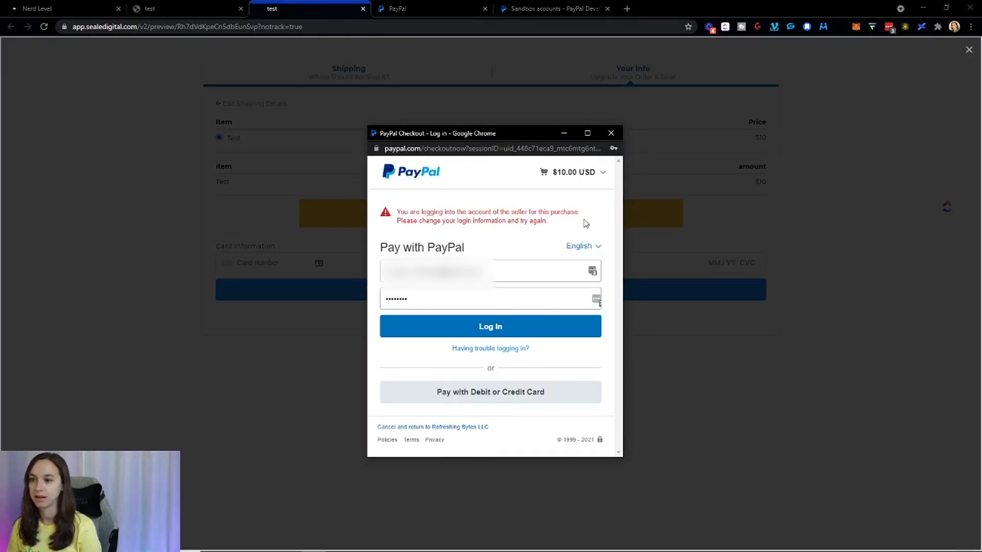
left_click(608, 133)
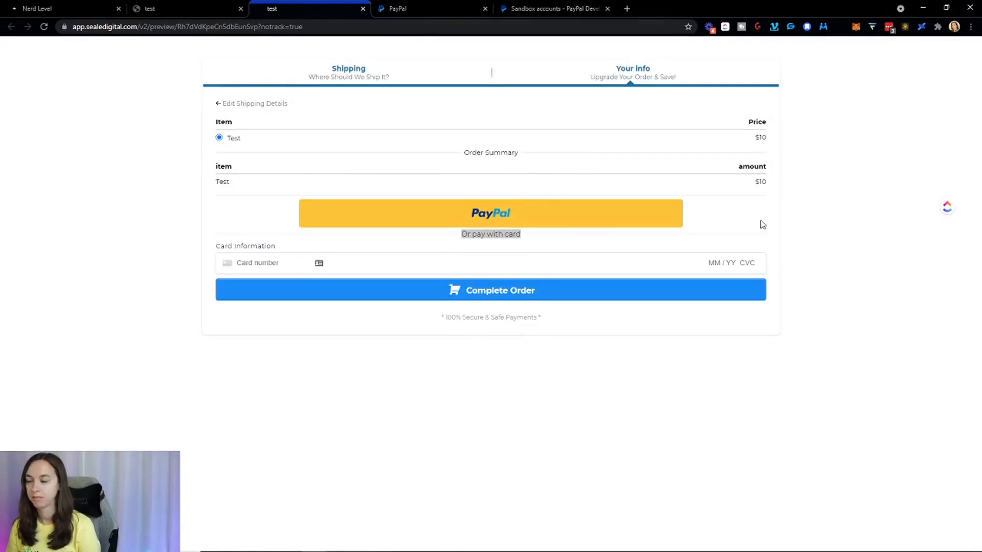